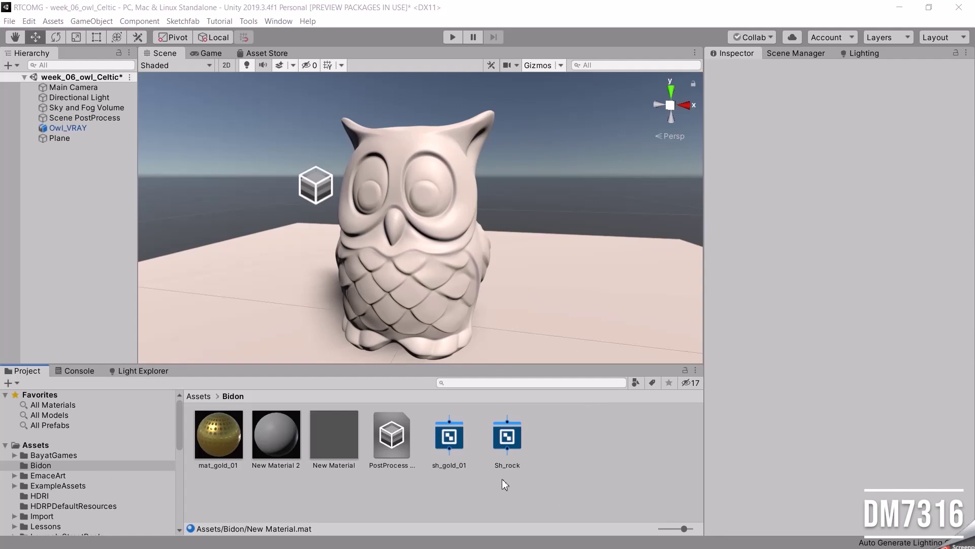
# Create a new material in the Bidon folder and name it mat_layered
pyautogui.rightClick(566, 432)
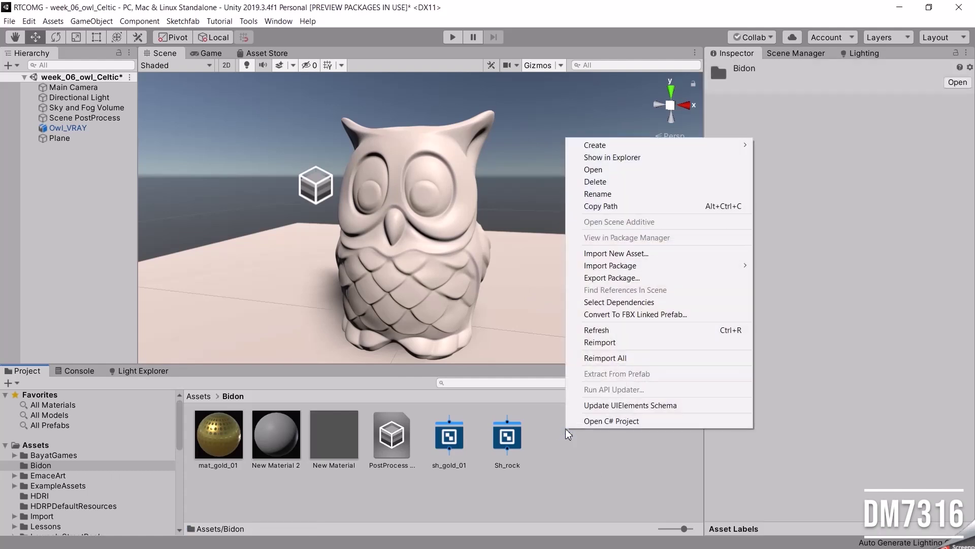
pyautogui.moveTo(602, 148)
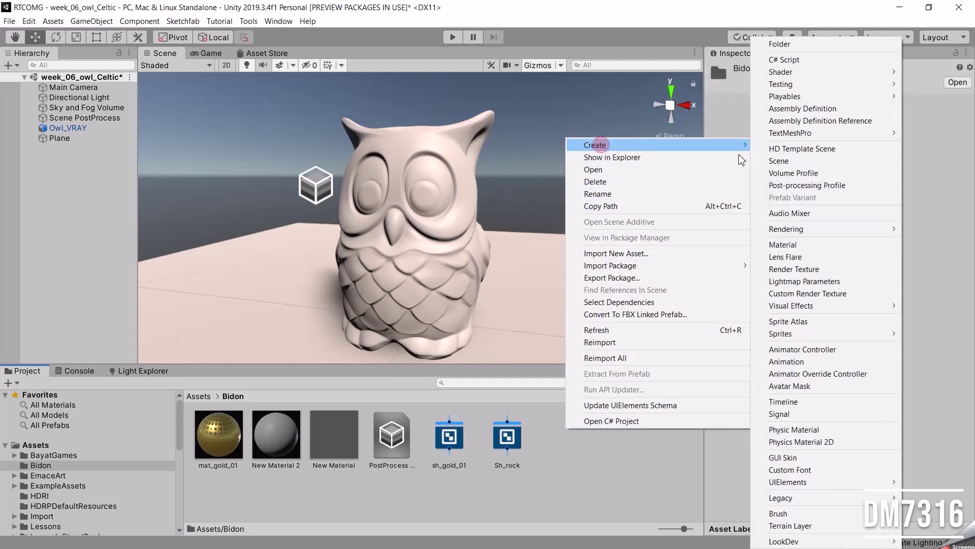
pyautogui.click(829, 246)
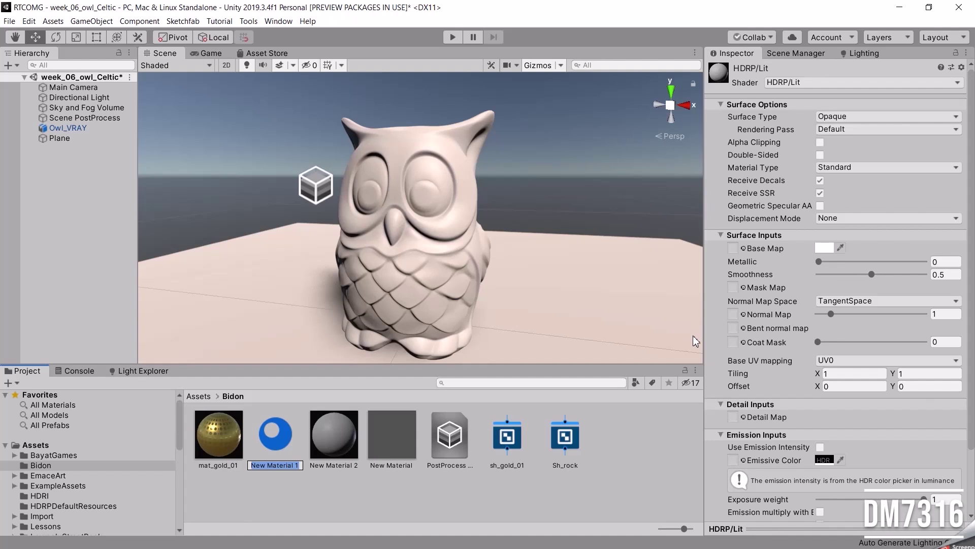
pyautogui.write('mat_layered')
pyautogui.press('Return')
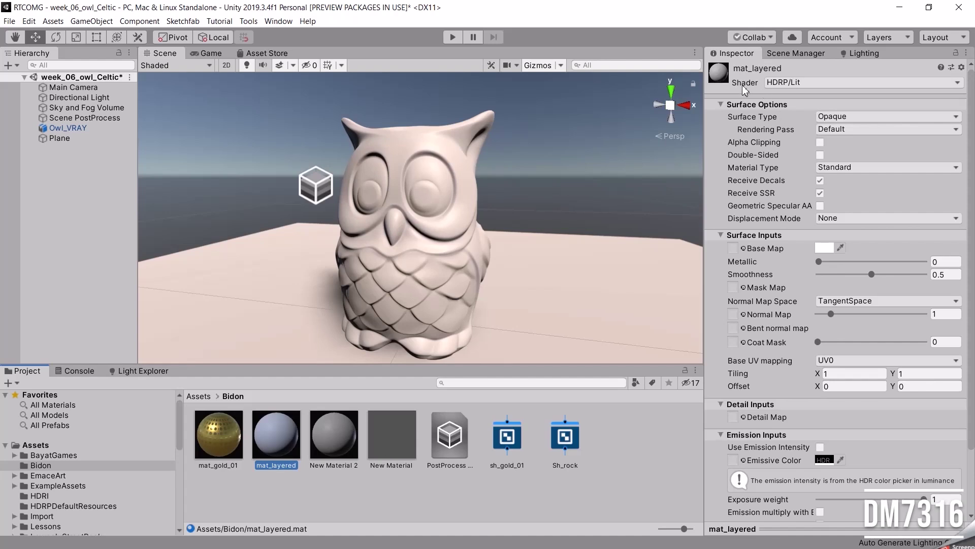
# Change the shader of mat_layered to HDRP/LayeredLit
pyautogui.click(817, 81)
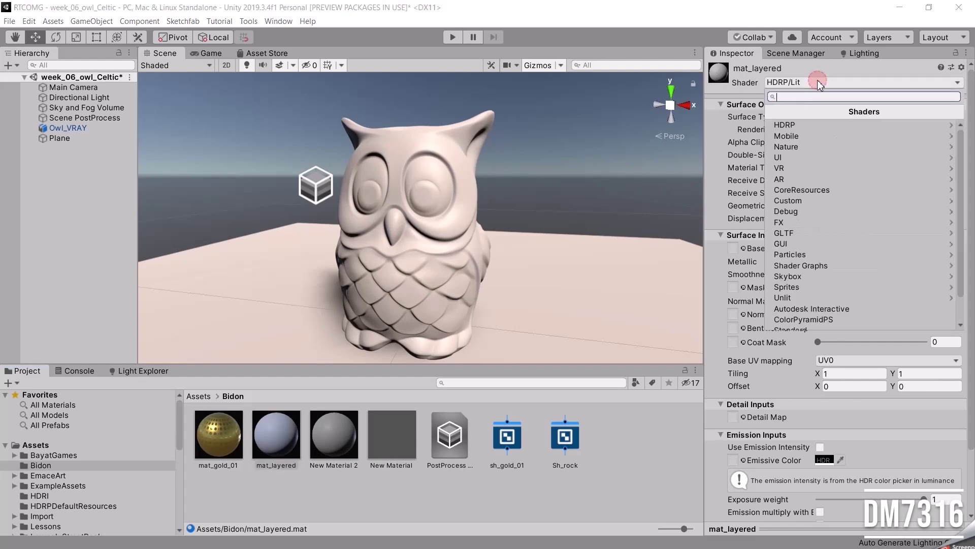
pyautogui.click(793, 125)
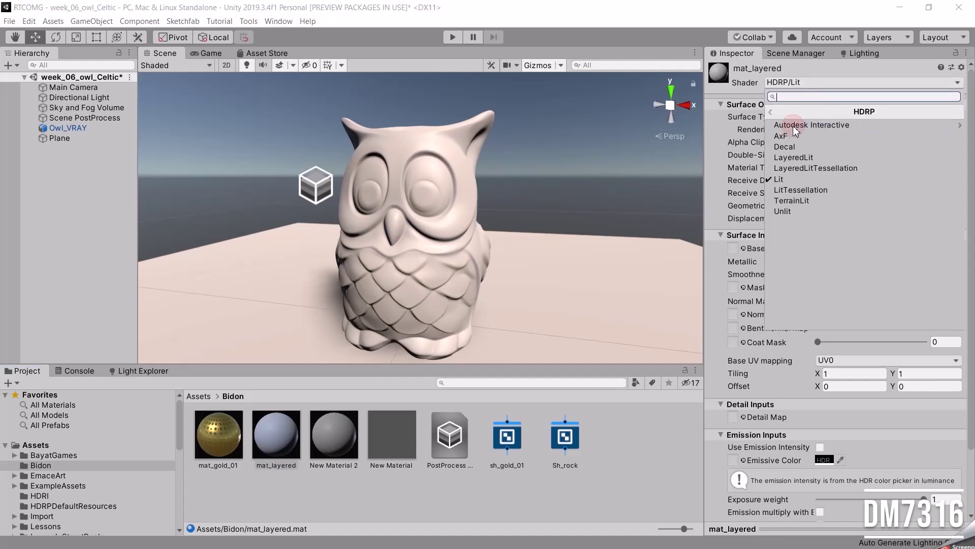
pyautogui.click(812, 157)
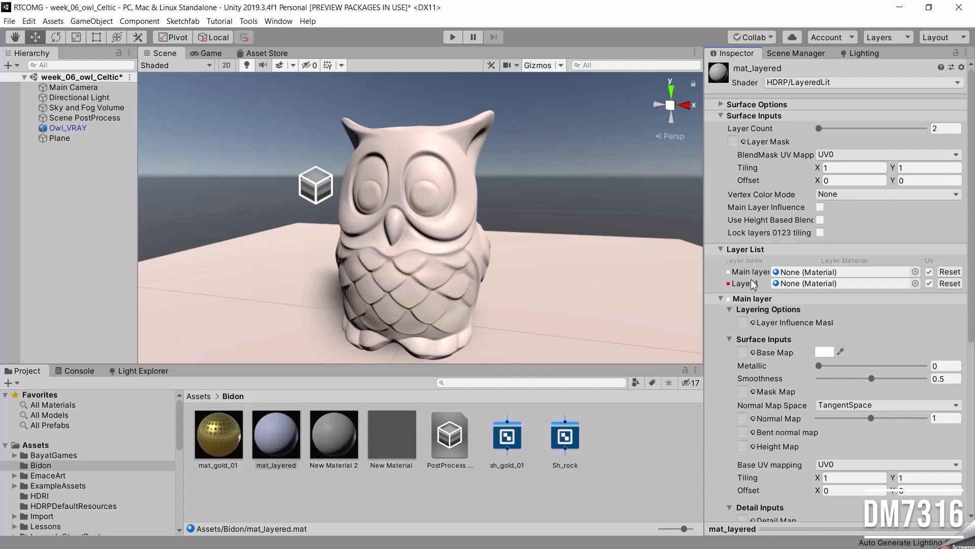
# Try a layer count of 3 on mat_layered, and return it to 2
pyautogui.click(950, 128)
pyautogui.write('3')
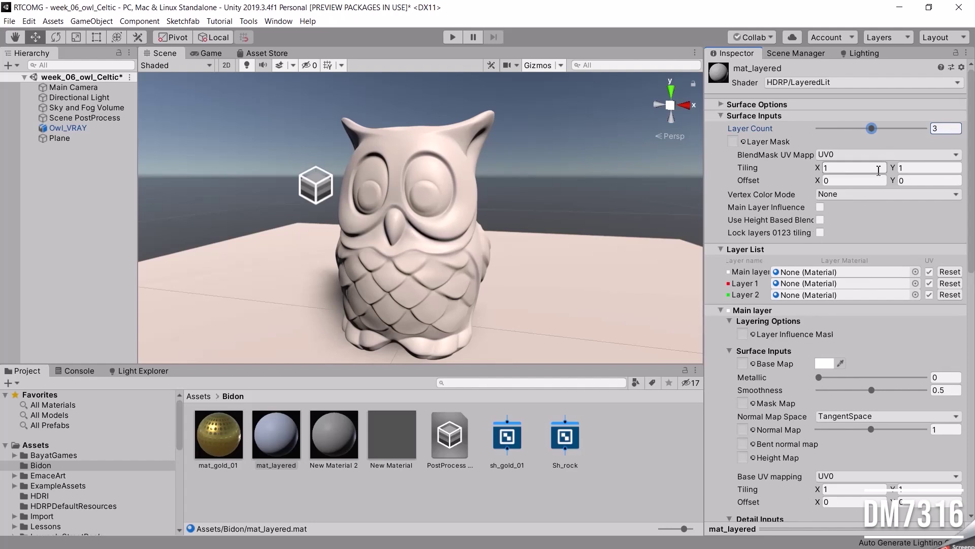
pyautogui.moveTo(871, 128); pyautogui.dragTo(799, 128)
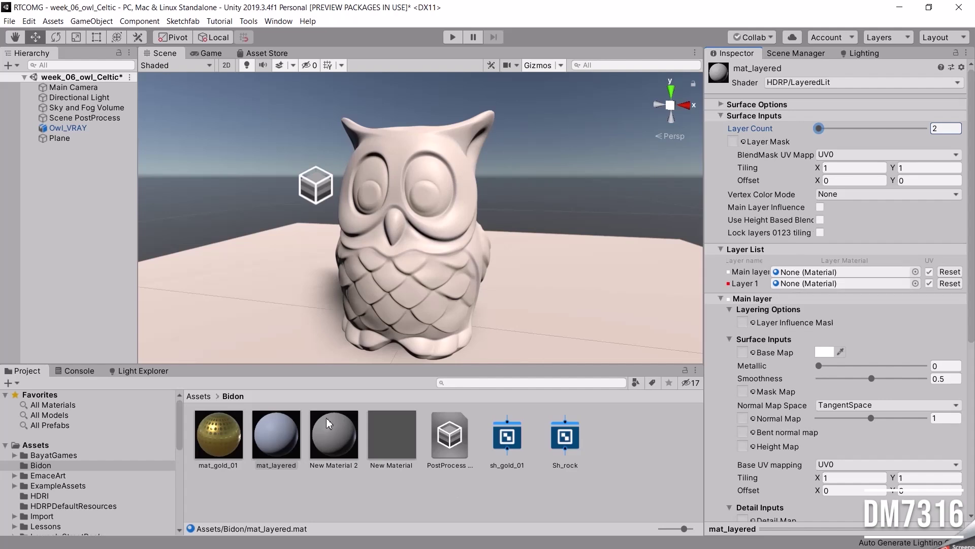
# Create another material in the Bidon folder and name it mat_red
pyautogui.rightClick(611, 435)
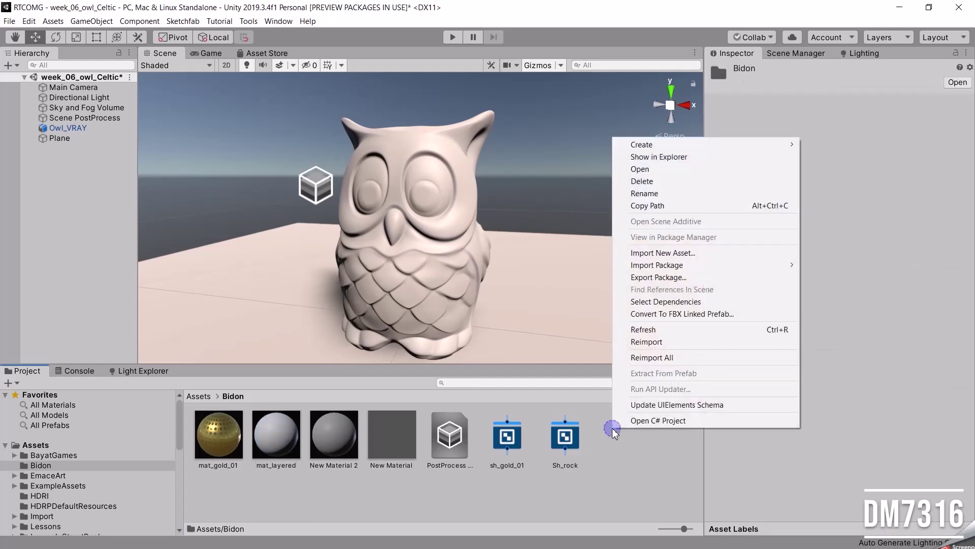
pyautogui.moveTo(795, 144)
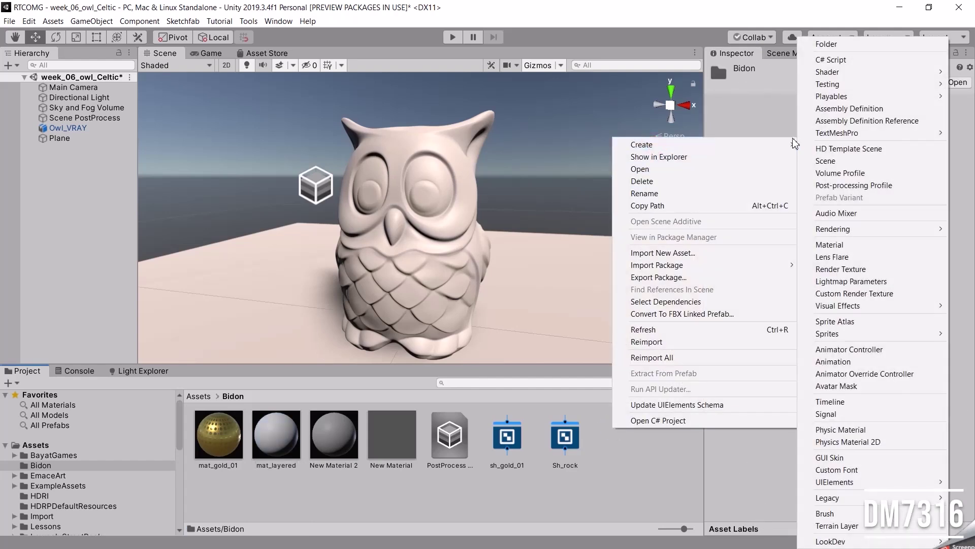
pyautogui.click(830, 245)
pyautogui.write('mat-red')
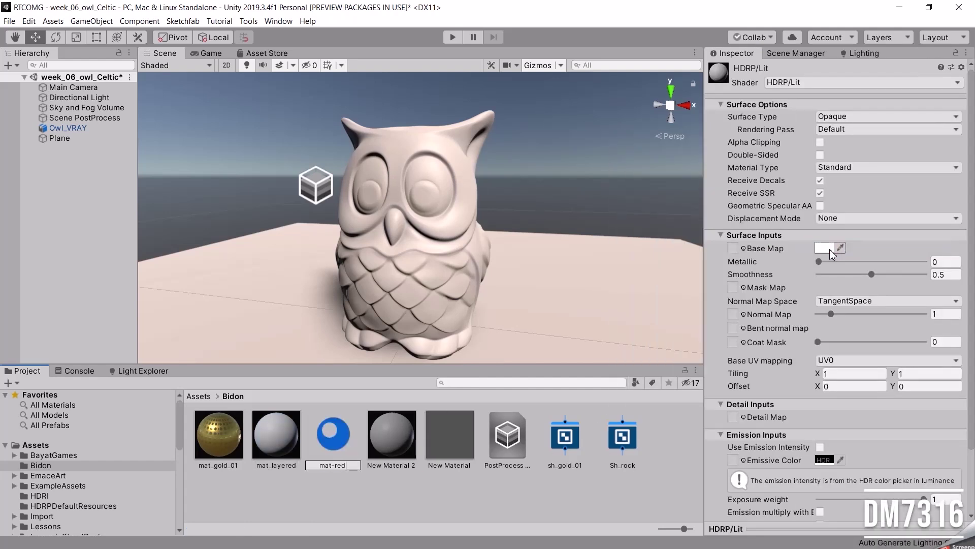
pyautogui.press('Return')
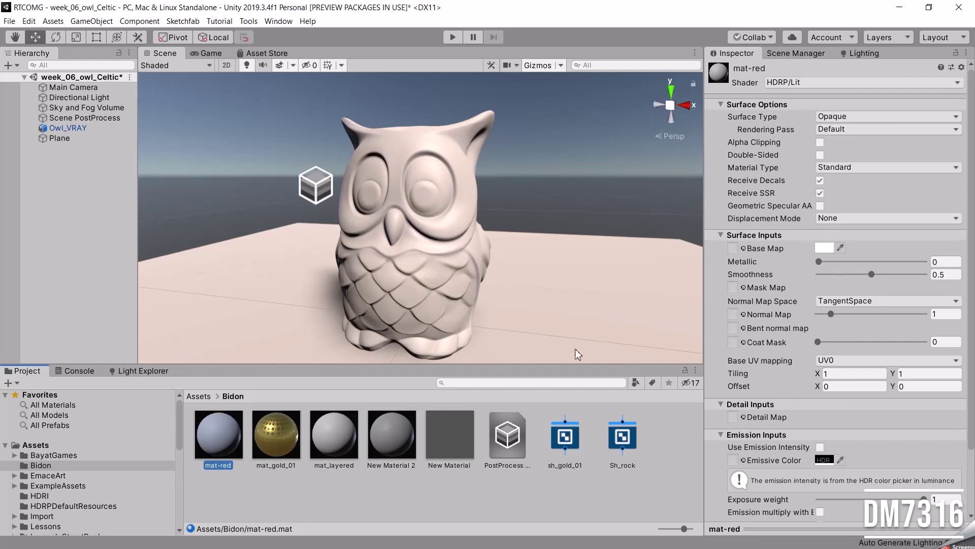
pyautogui.press('F2')
pyautogui.write('mat_red')
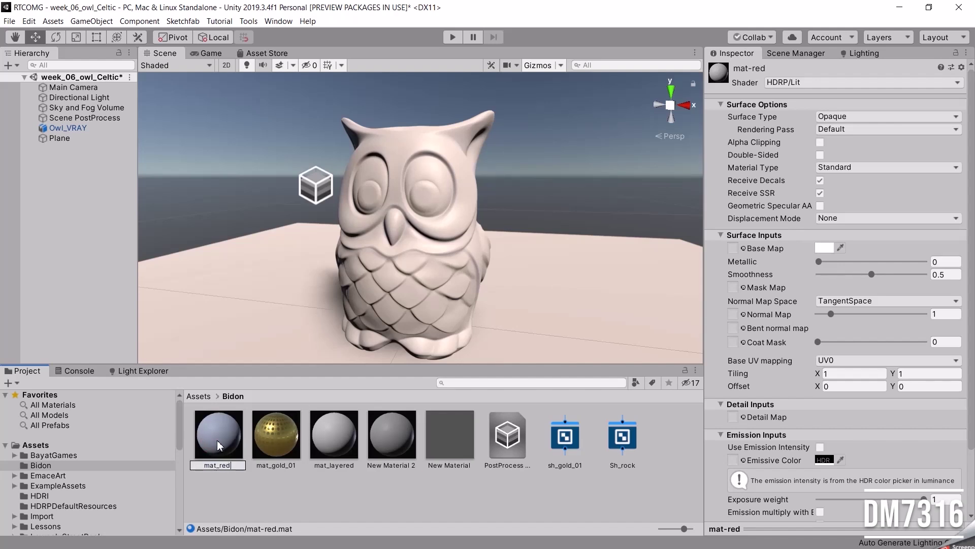
pyautogui.press('Return')
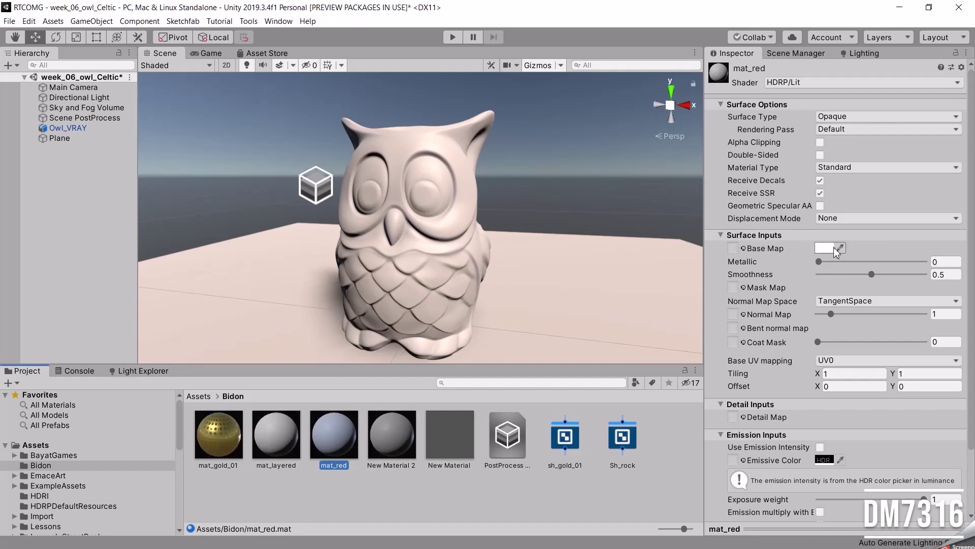
# Set the base map color of mat_red to a light red, about F85656
pyautogui.click(819, 247)
pyautogui.moveTo(316, 178); pyautogui.dragTo(329, 165)
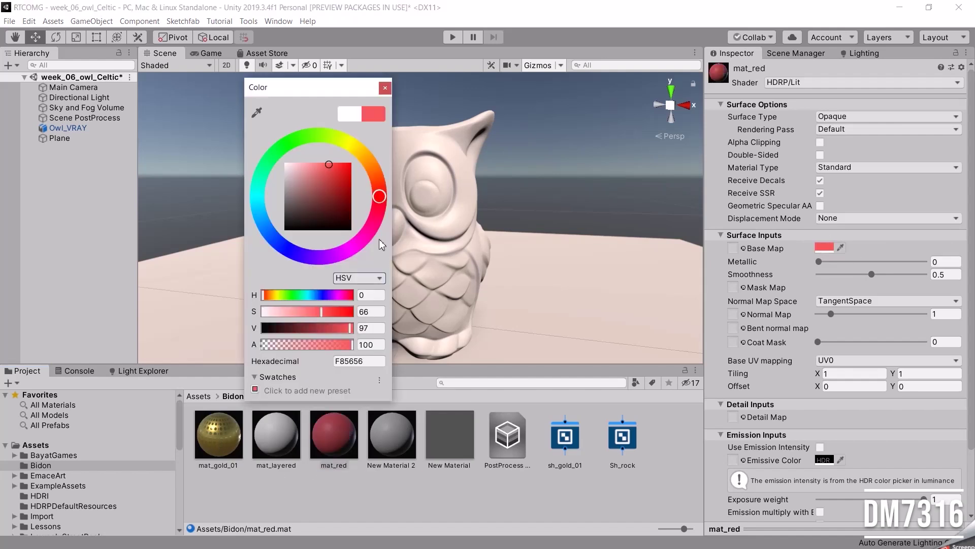
pyautogui.click(386, 89)
# Create a further material in the Bidon folder and name it mat_blue
pyautogui.rightClick(375, 488)
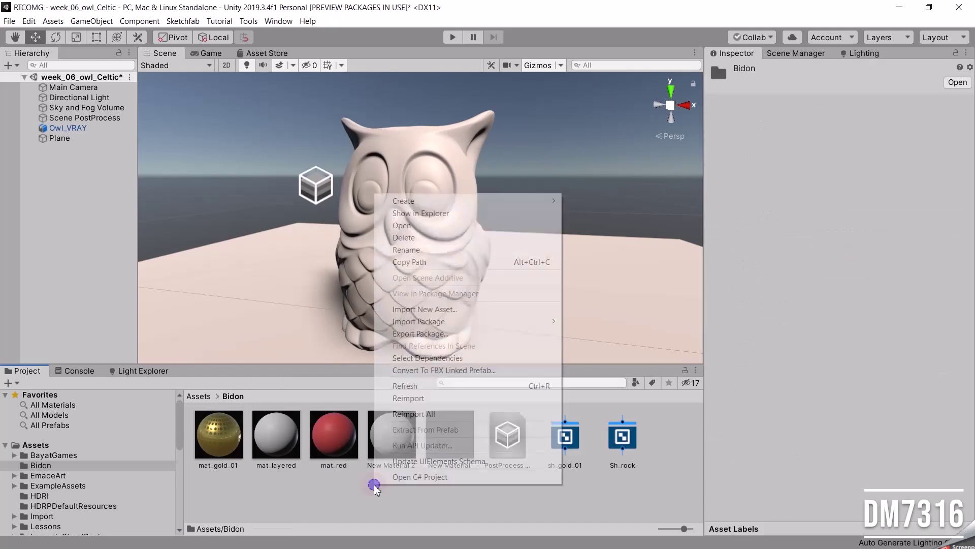
pyautogui.click(415, 200)
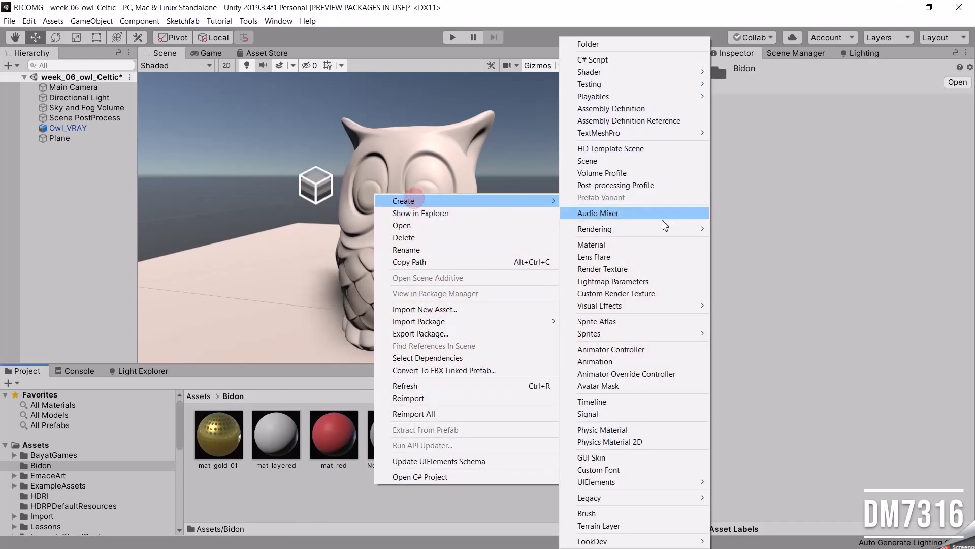
pyautogui.click(611, 246)
pyautogui.write('ma')
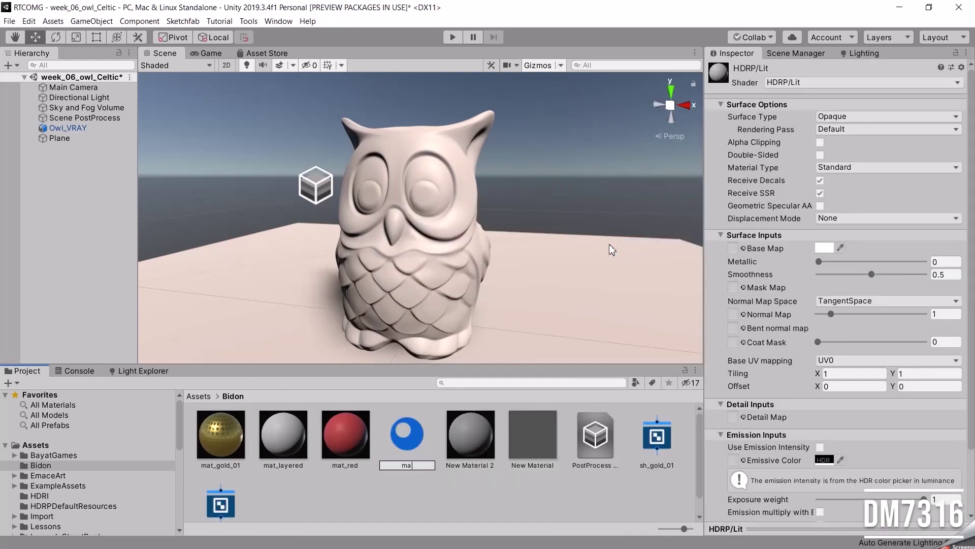
pyautogui.write('t_blue')
pyautogui.press('Return')
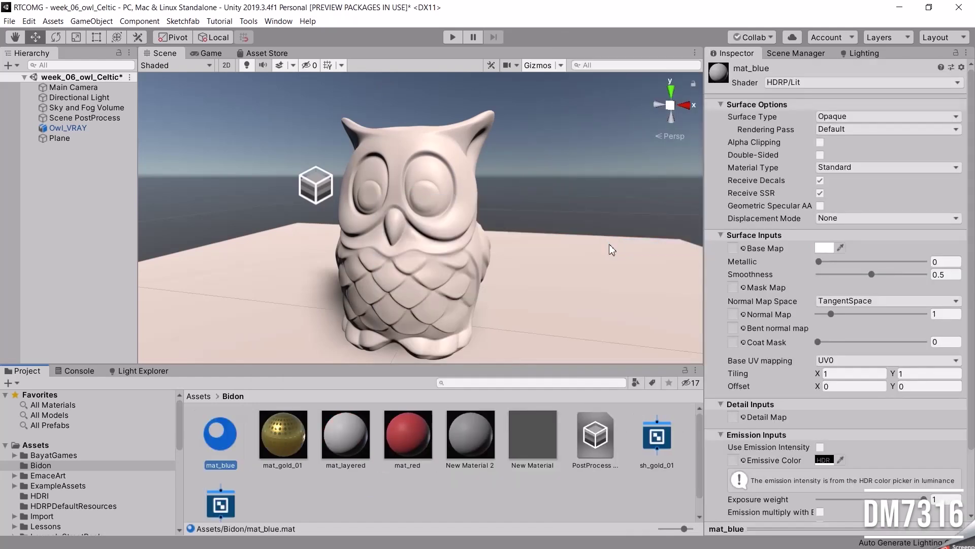
# Set the base map color of mat_blue to a bright blue, about 36B4FB
pyautogui.click(823, 248)
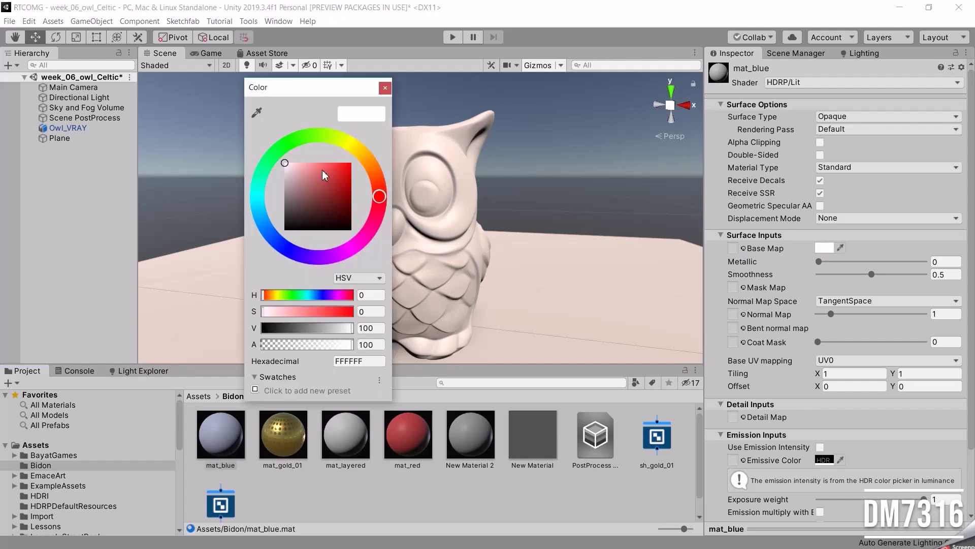
pyautogui.click(261, 219)
pyautogui.click(314, 177)
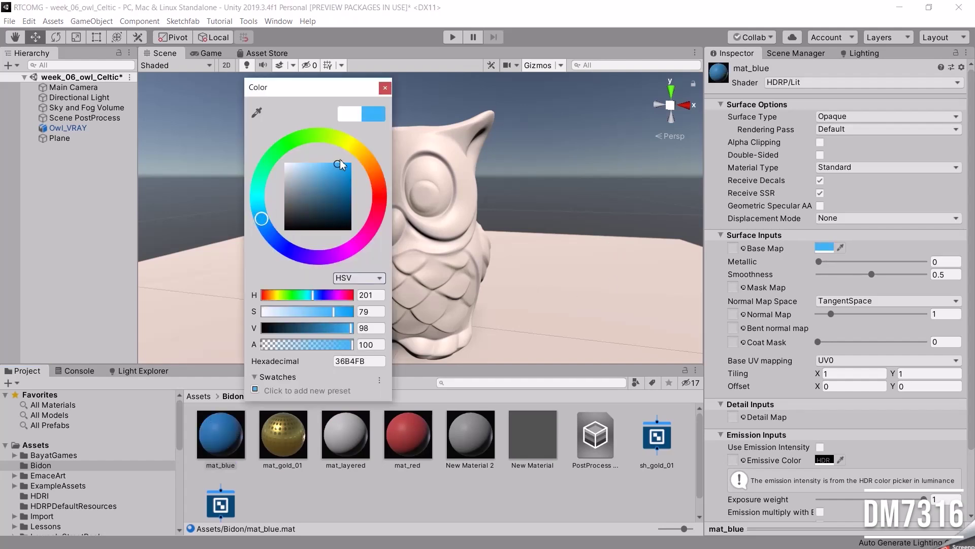
pyautogui.click(385, 88)
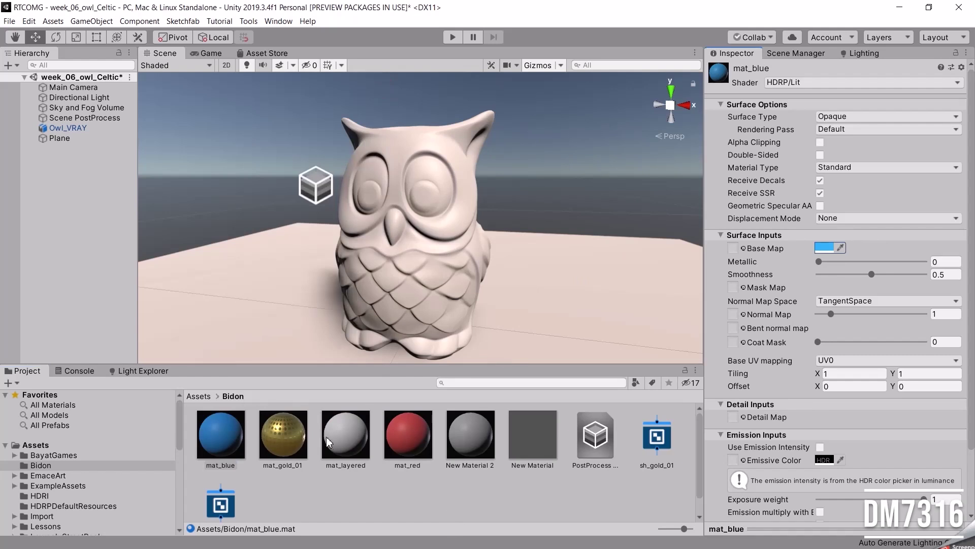
# In the layer list of mat_layered, assign mat_red to the main layer and mat_blue to Layer 1
pyautogui.click(341, 426)
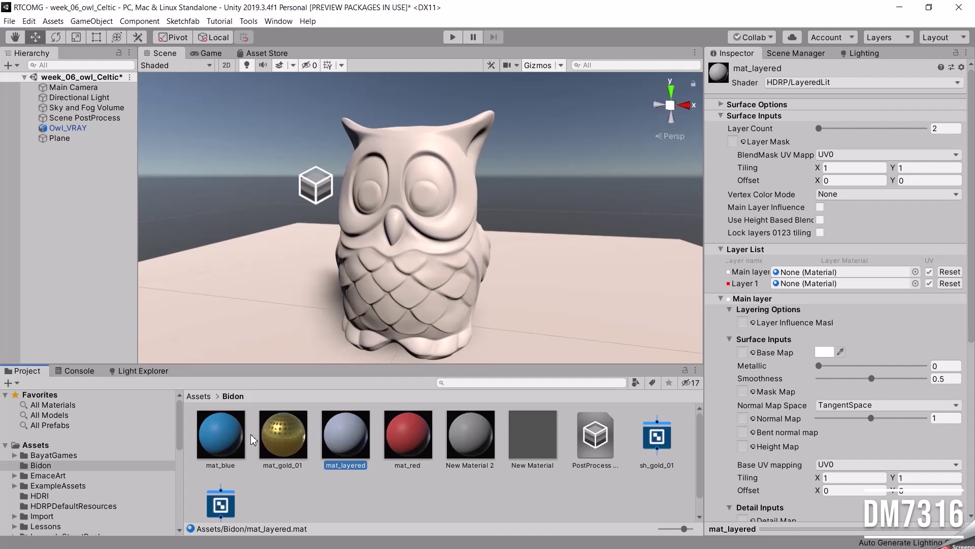
pyautogui.click(384, 505)
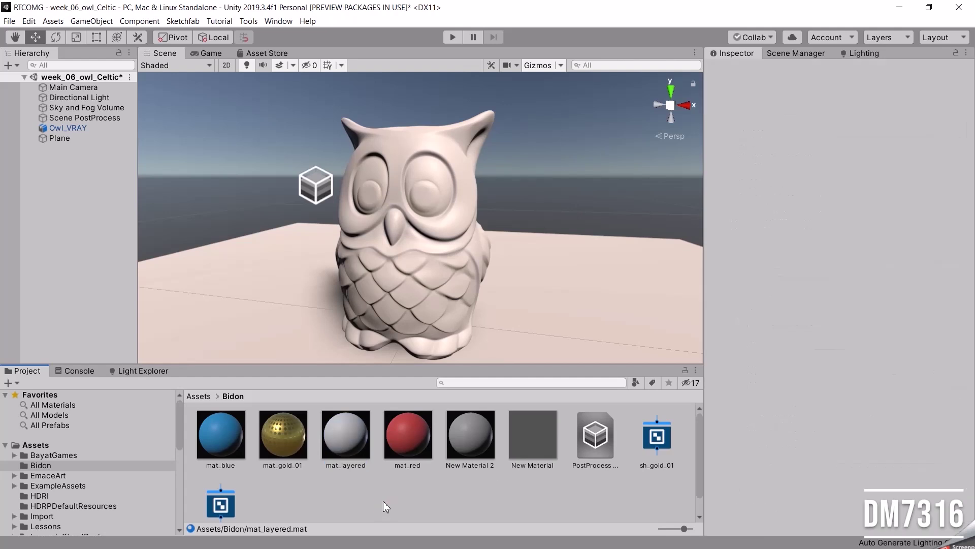
pyautogui.click(338, 445)
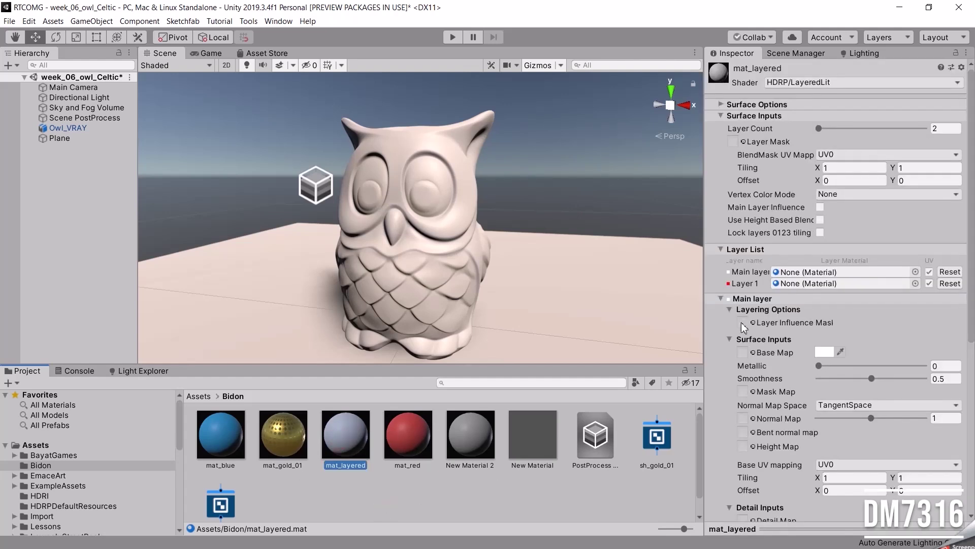
pyautogui.moveTo(404, 440); pyautogui.dragTo(804, 275)
pyautogui.moveTo(221, 435); pyautogui.dragTo(805, 282)
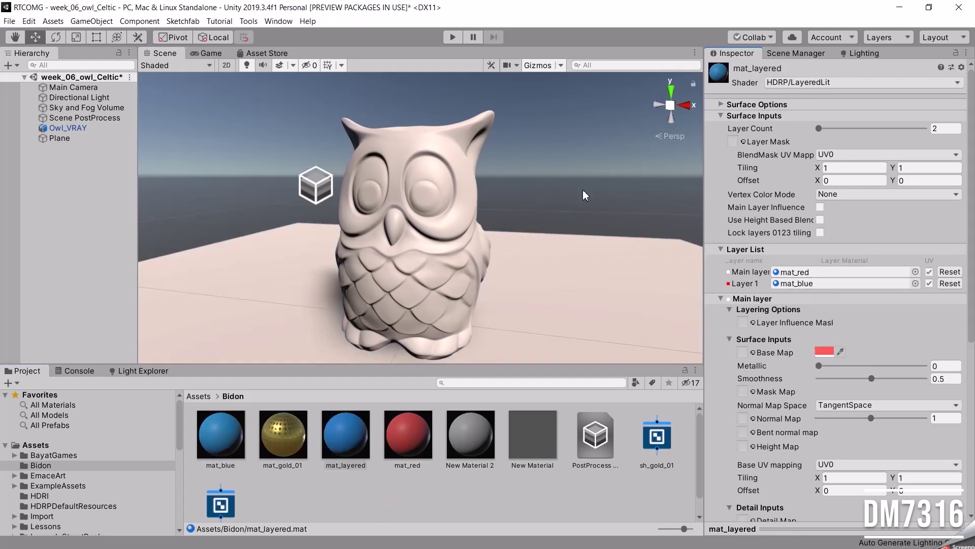
# Assign the Area_Mask texture as the layer mask of mat_layered, and apply the material to the owl in the scene
pyautogui.click(743, 141)
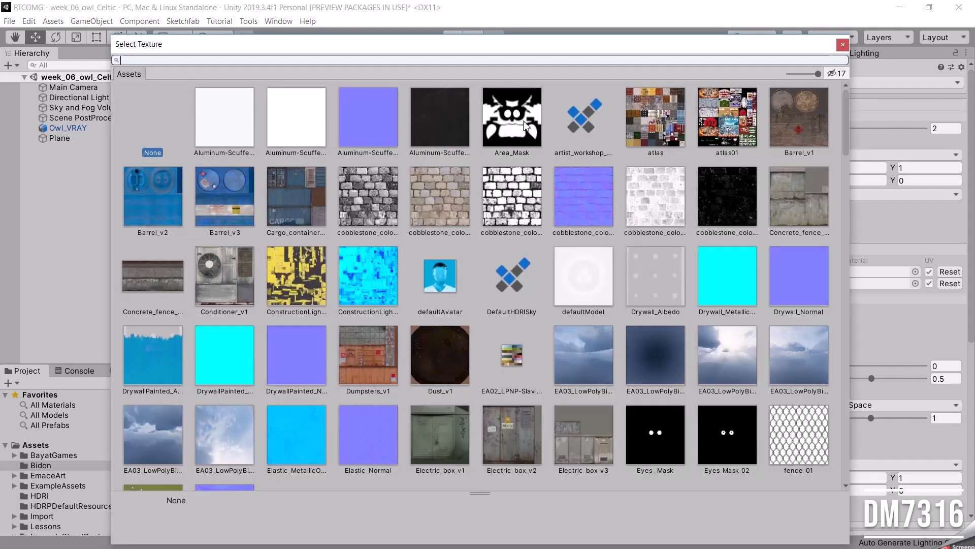
pyautogui.doubleClick(511, 116)
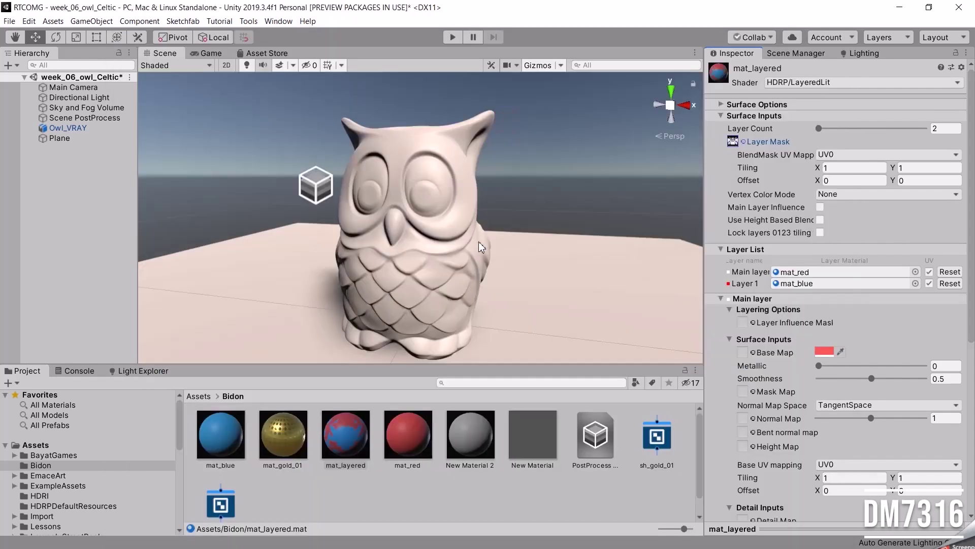
pyautogui.keyDown('alt'); pyautogui.moveTo(367, 268); pyautogui.dragTo(496, 257); pyautogui.keyUp('alt')
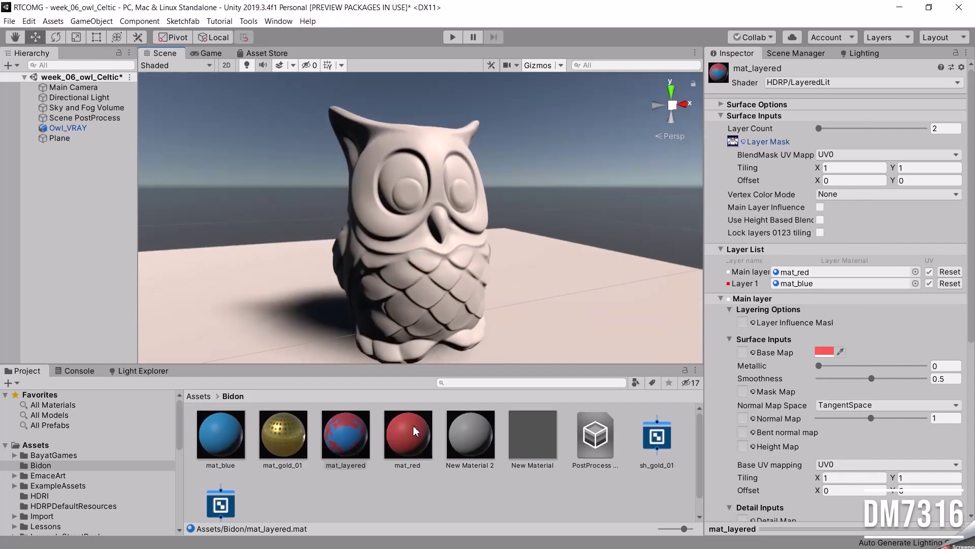
pyautogui.moveTo(344, 436); pyautogui.dragTo(418, 261)
pyautogui.keyDown('alt'); pyautogui.moveTo(513, 261); pyautogui.dragTo(589, 261); pyautogui.keyUp('alt')
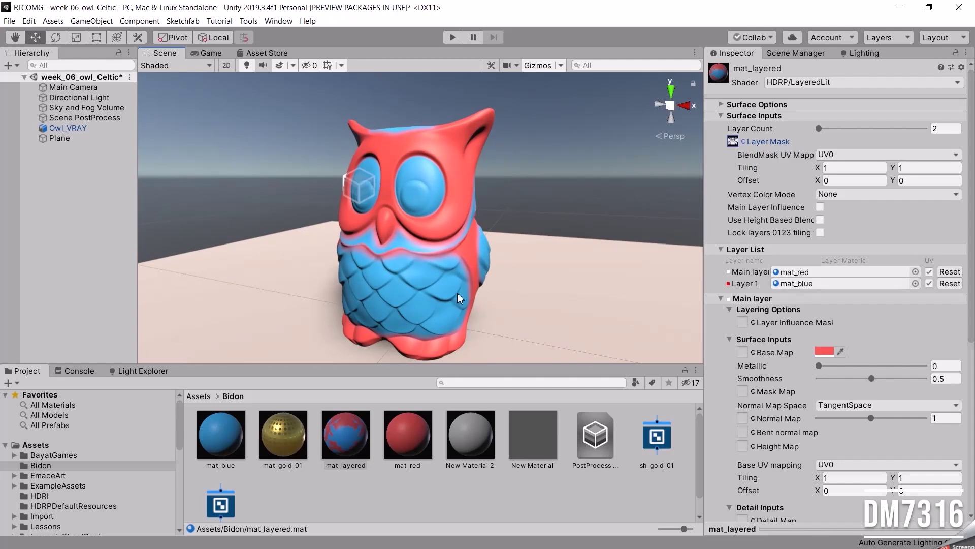
# Set mat_red's metallic to 0.94 and smoothness to 0.675, and reset the main layer of mat_layered to pick up the changes
pyautogui.click(409, 433)
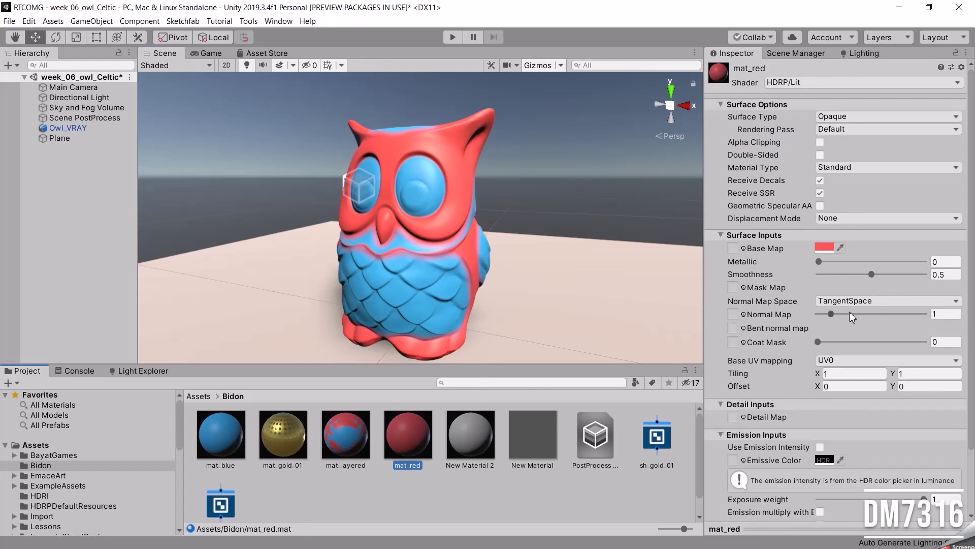
pyautogui.moveTo(827, 261); pyautogui.dragTo(890, 275)
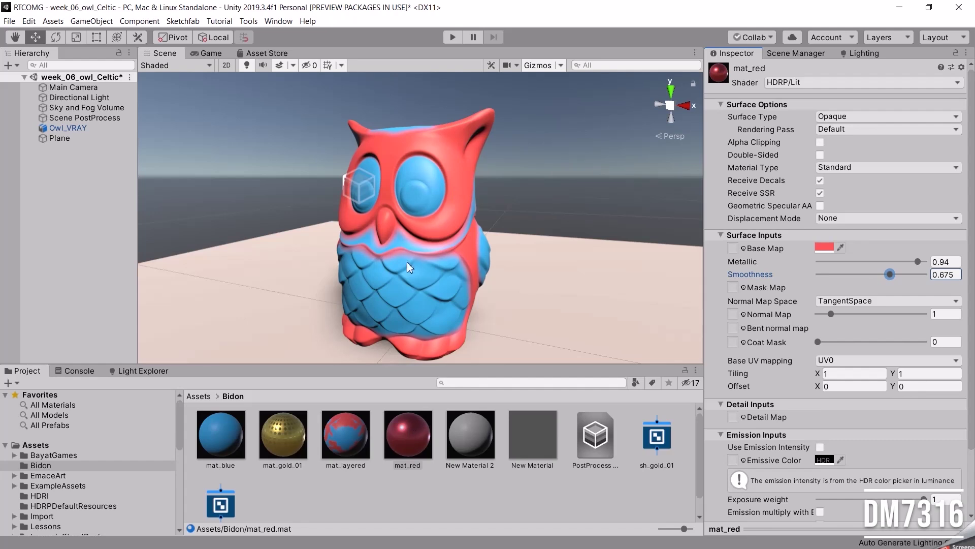
pyautogui.click(344, 428)
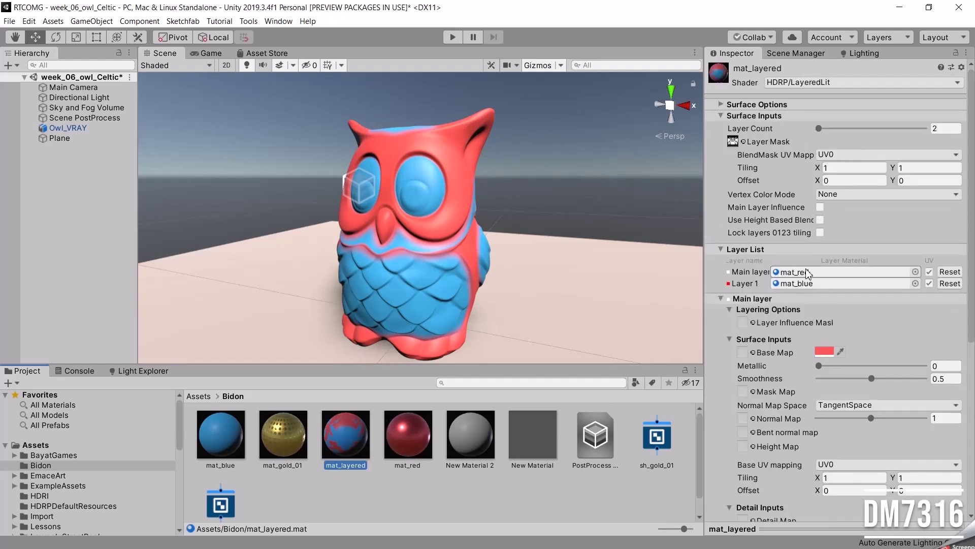
pyautogui.click(950, 272)
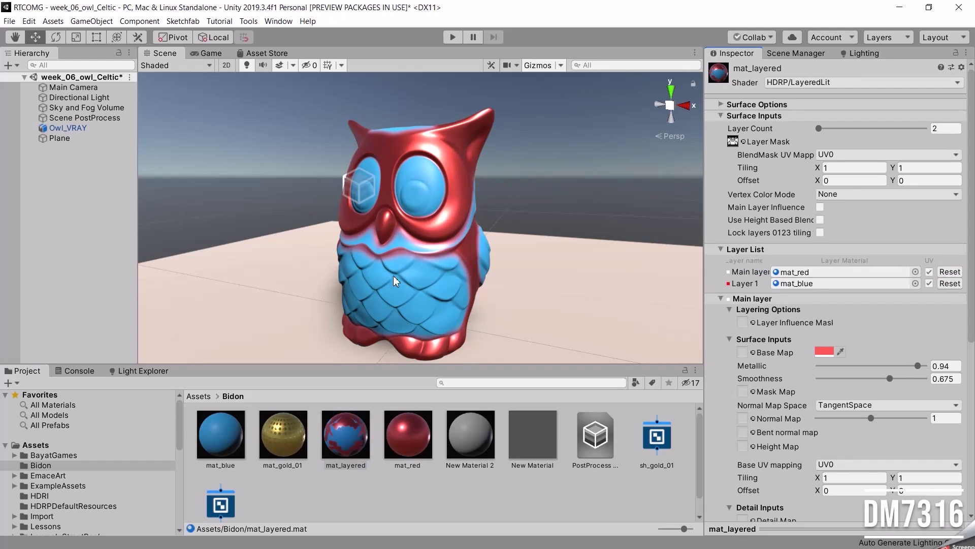
# Examine the owl from another angle and review the Main layer and Layer 1 settings of mat_layered
pyautogui.moveTo(465, 279)
pyautogui.keyDown('alt'); pyautogui.mouseDown()
pyautogui.moveTo(497, 267)
pyautogui.moveTo(410, 261)
pyautogui.moveTo(464, 261)
pyautogui.mouseUp(); pyautogui.keyUp('alt')
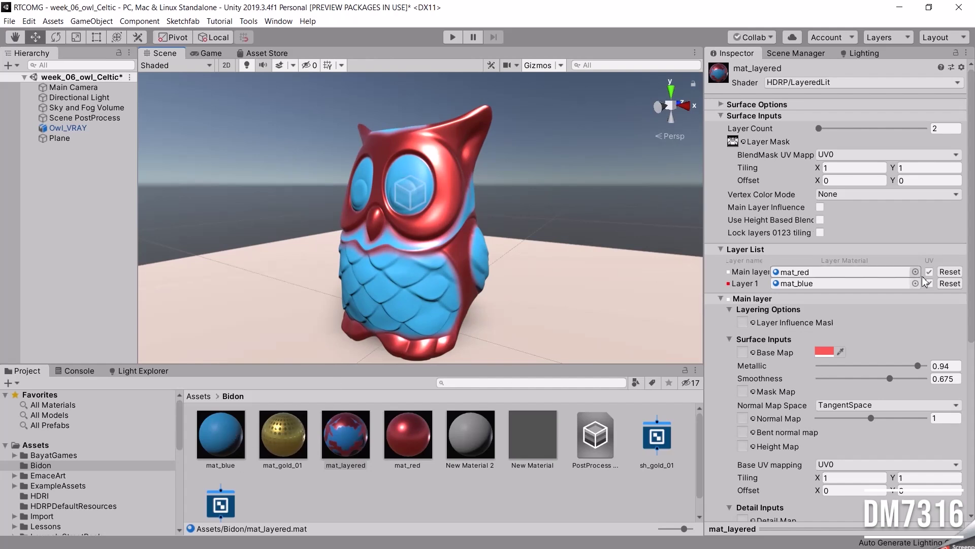
pyautogui.scroll(-10, 793, 330)
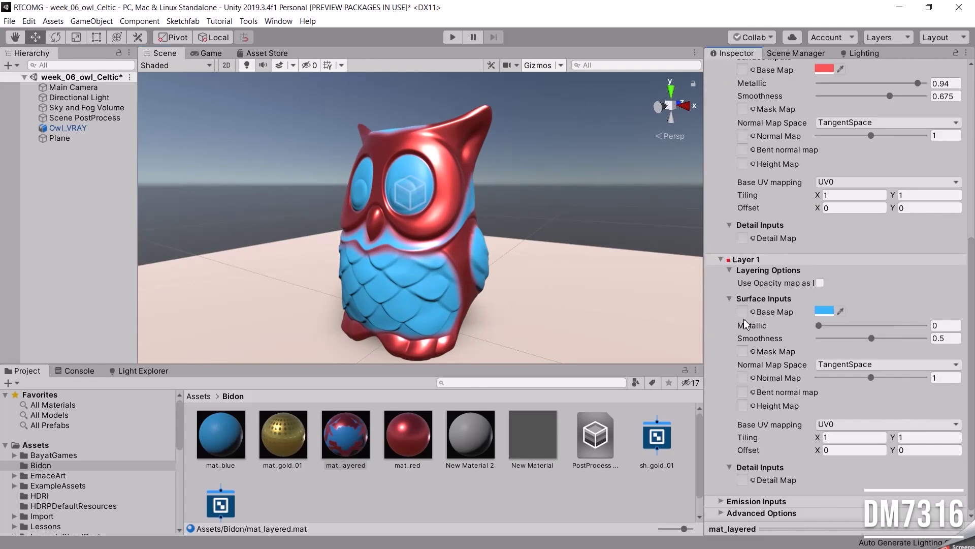
pyautogui.moveTo(971, 330); pyautogui.dragTo(970, 226)
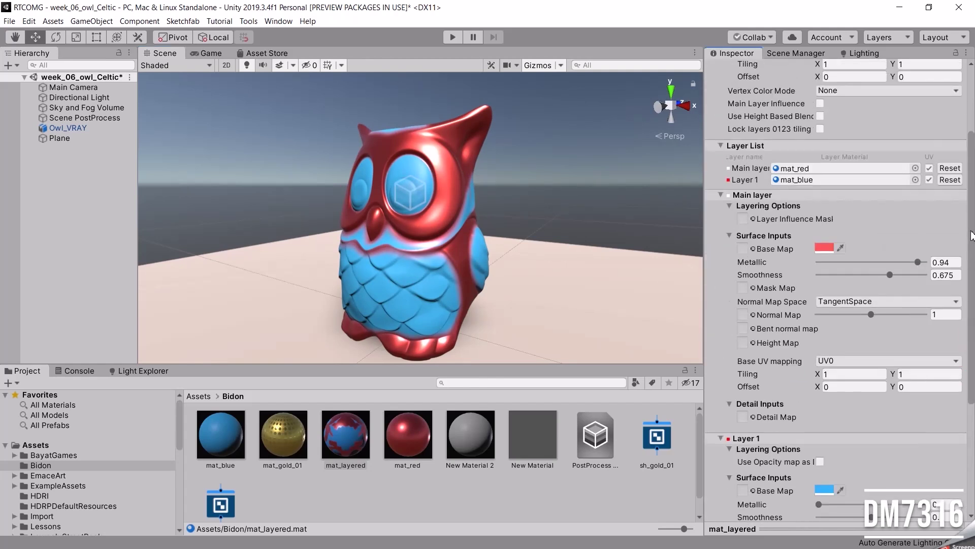
pyautogui.click(729, 207)
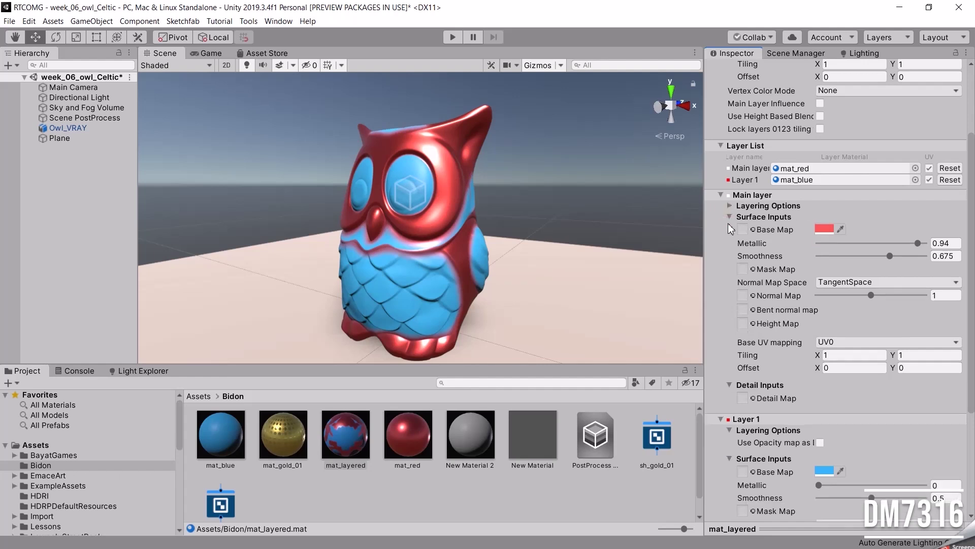
pyautogui.click(729, 217)
pyautogui.click(721, 300)
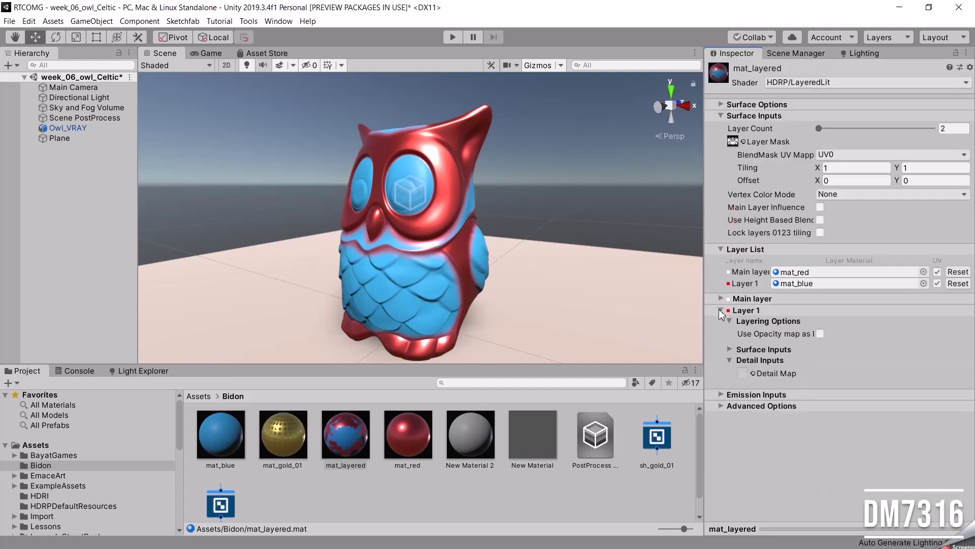
pyautogui.click(721, 310)
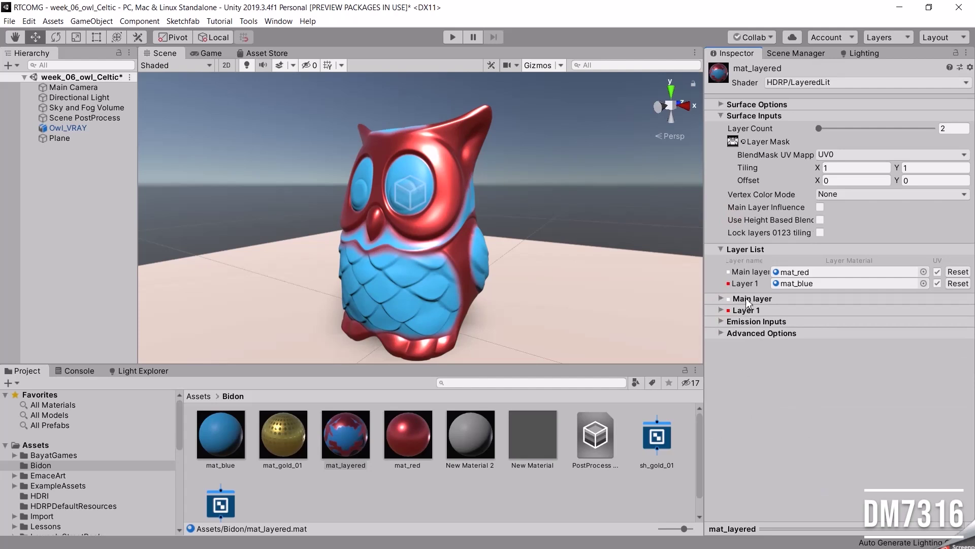
pyautogui.click(721, 311)
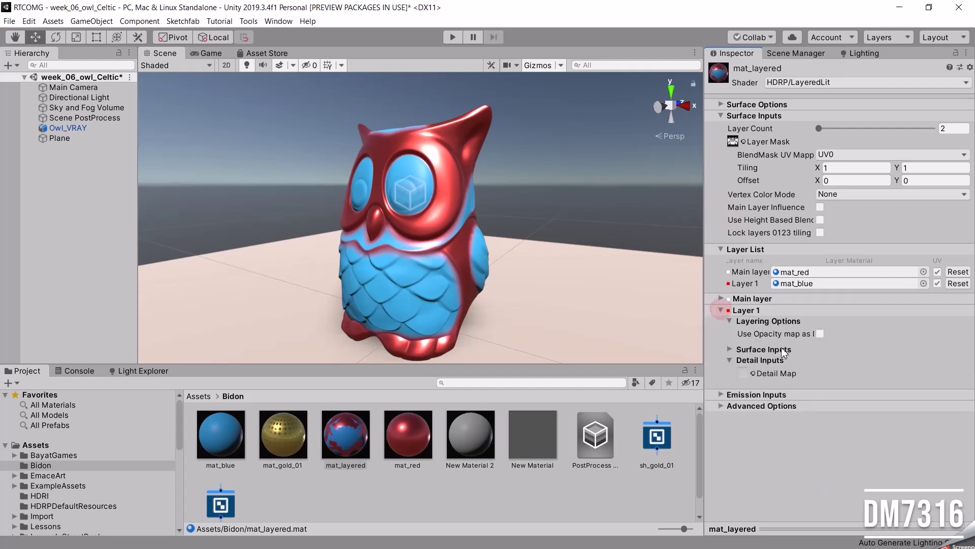
pyautogui.click(720, 298)
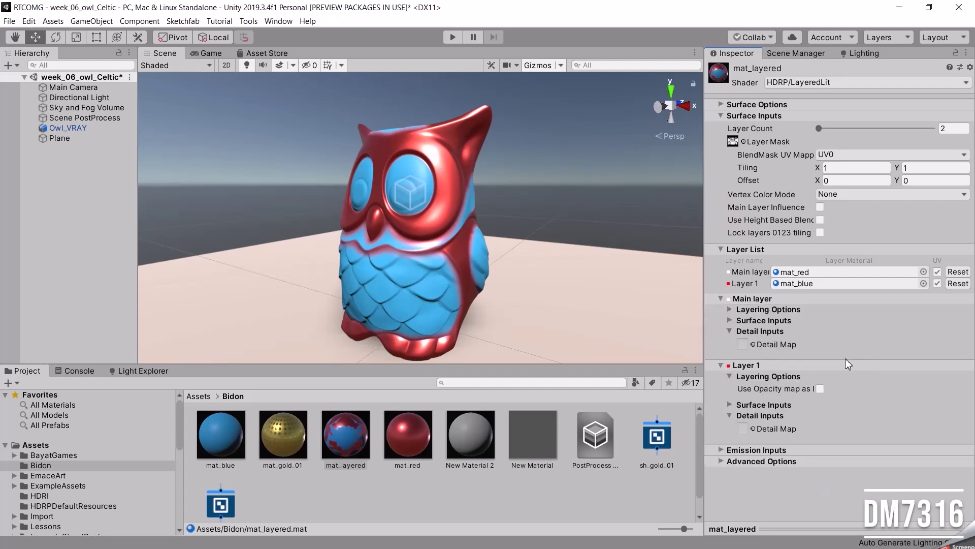
# Set Layer 1 of mat_layered to metallic 0.874 and smoothness 0.669, and check the owl from its other side
pyautogui.click(730, 405)
pyautogui.scroll(-10, 881, 402)
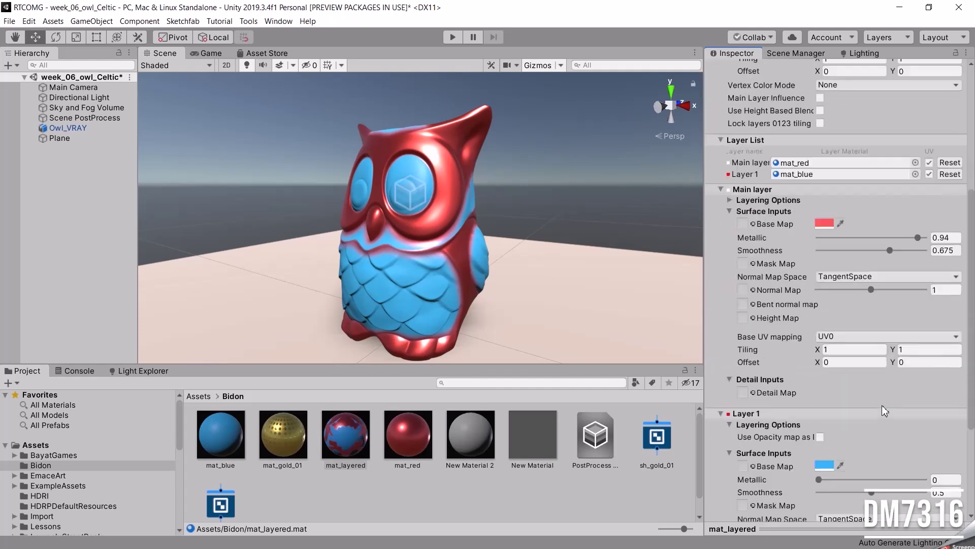
pyautogui.moveTo(821, 324); pyautogui.dragTo(890, 337)
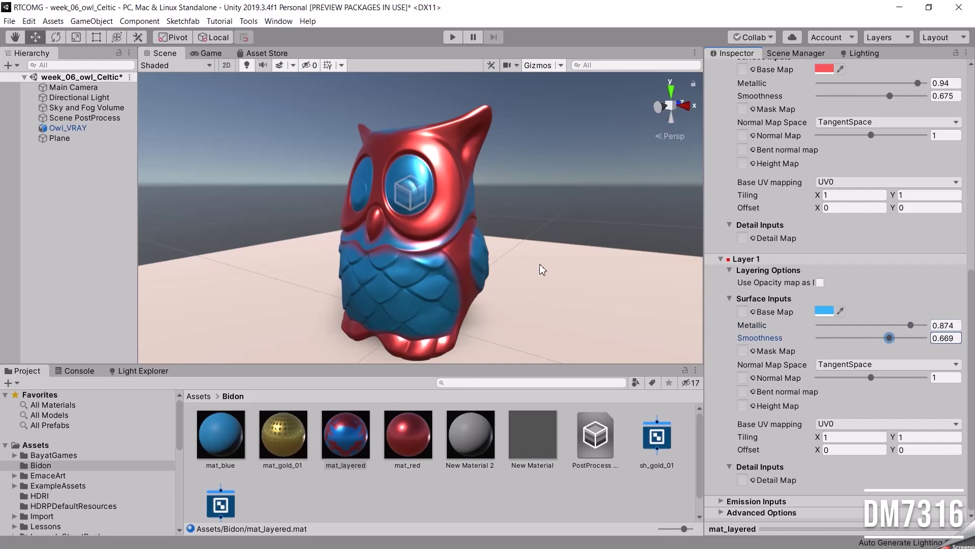
pyautogui.press('alt')
pyautogui.keyDown('alt'); pyautogui.moveTo(507, 237); pyautogui.dragTo(600, 231); pyautogui.keyUp('alt')
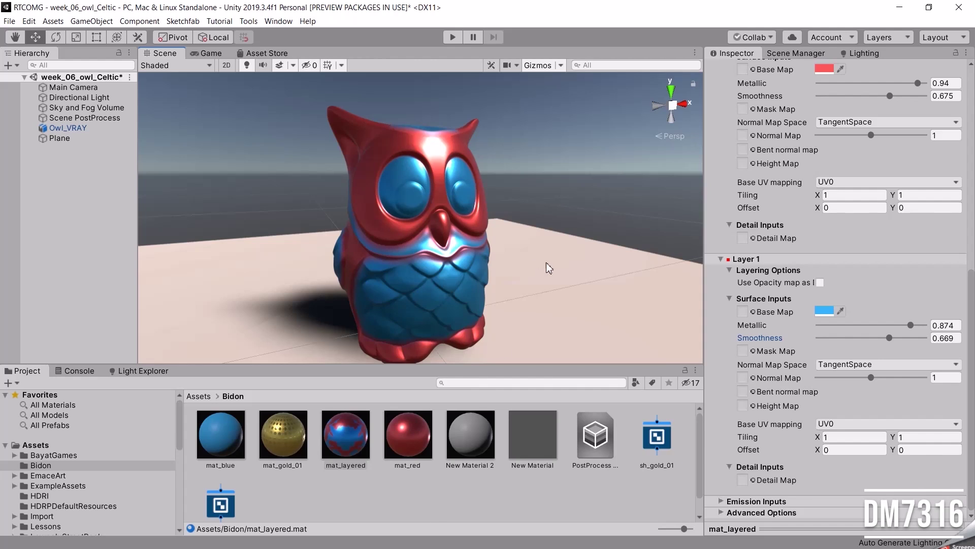
pyautogui.hotkey('alt', 'Tab')
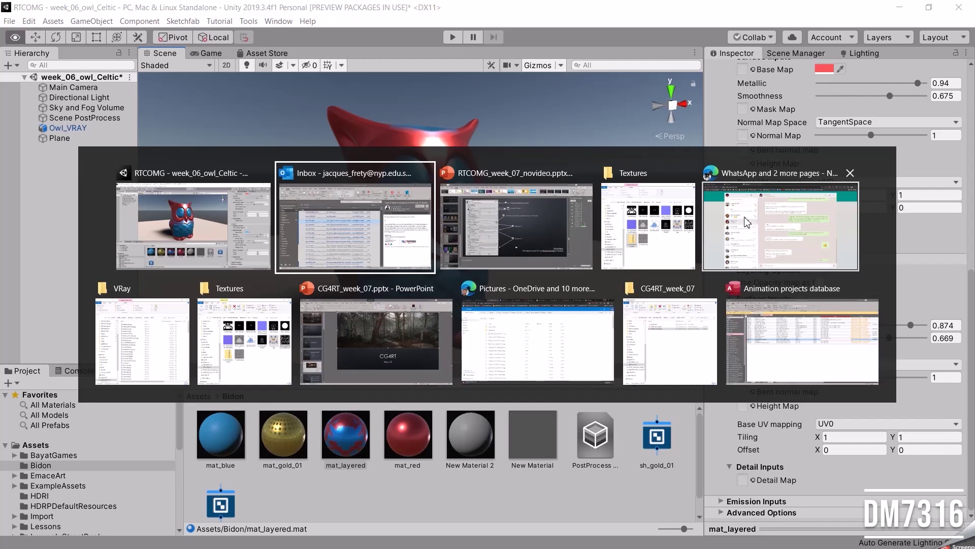
pyautogui.press('Escape')
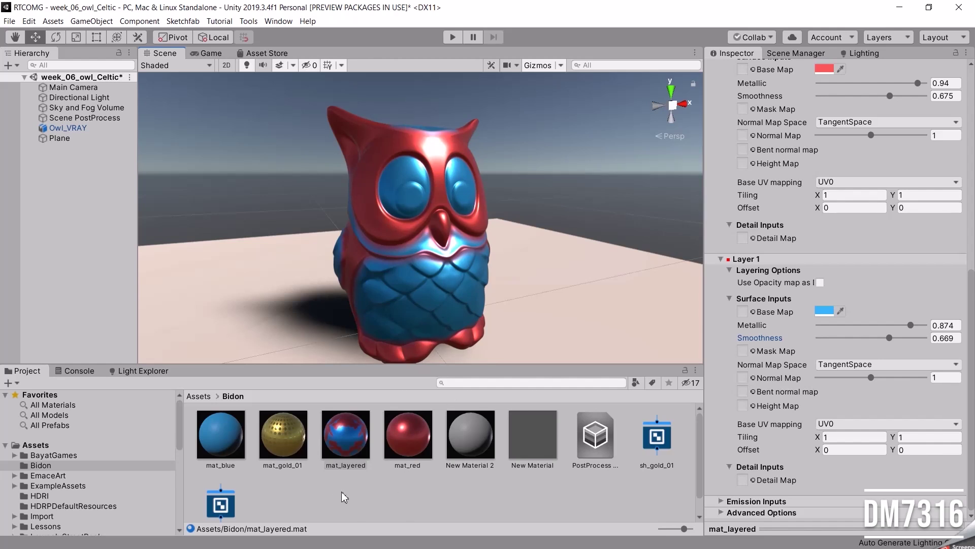
# Enlarge the asset browser slightly and create a new material in the Bidon folder
pyautogui.moveTo(385, 364); pyautogui.dragTo(384, 346)
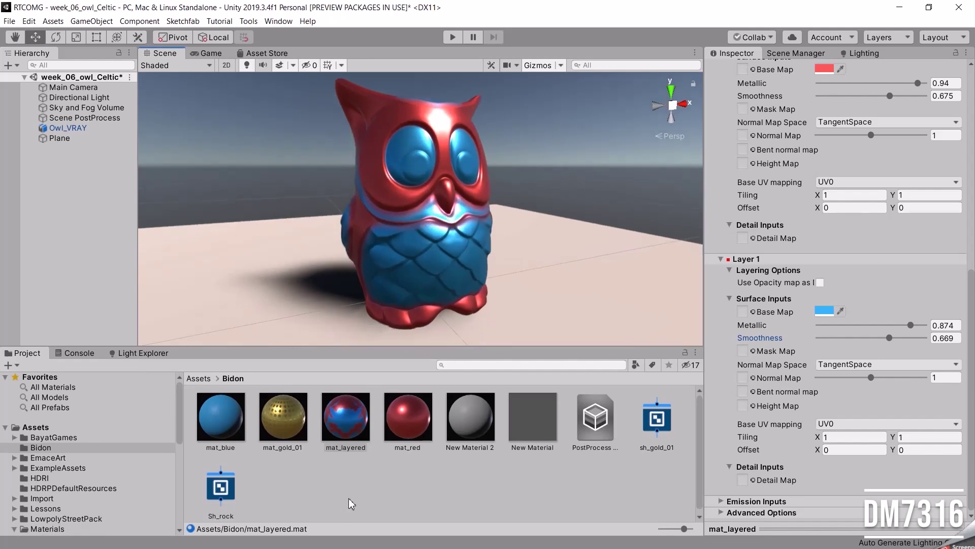
pyautogui.rightClick(337, 477)
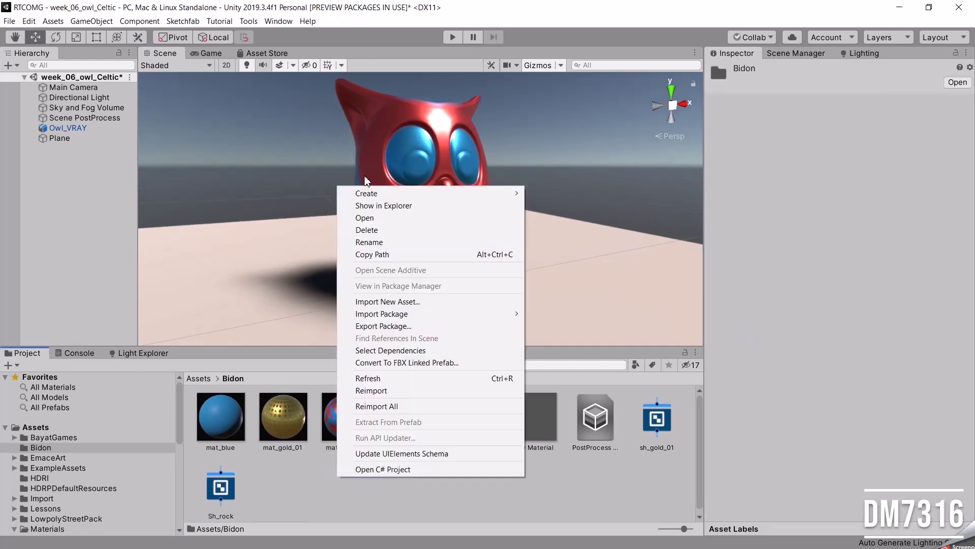
pyautogui.click(310, 516)
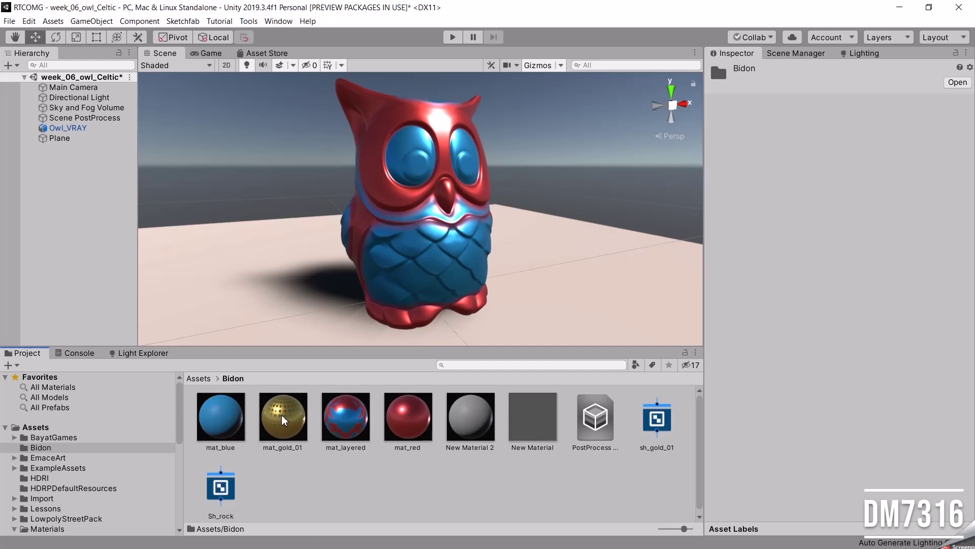
pyautogui.rightClick(322, 492)
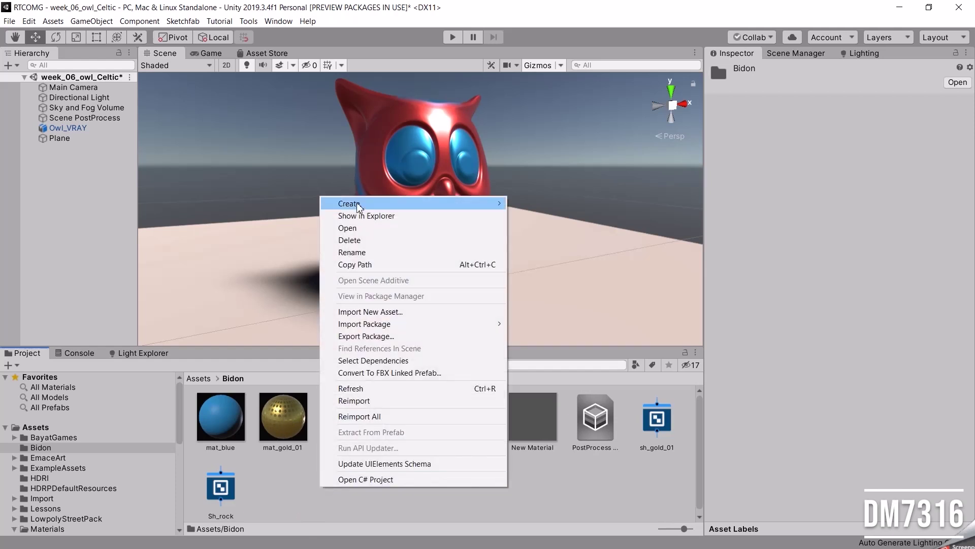
pyautogui.moveTo(356, 203)
pyautogui.click(557, 244)
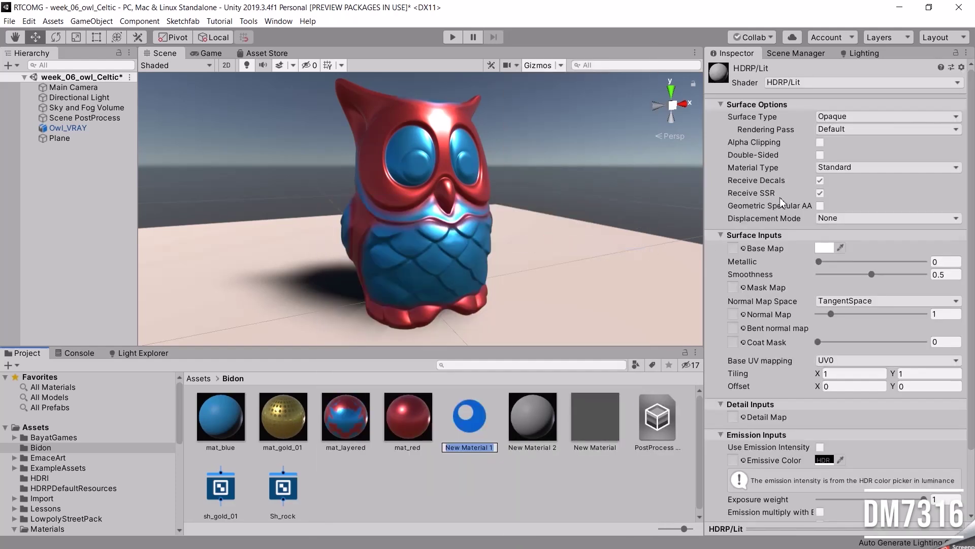
# Give the new material a pale gold base color, DBC48D, with metallic 0.916 and smoothness 0.741
pyautogui.click(824, 248)
pyautogui.click(297, 184)
pyautogui.click(364, 154)
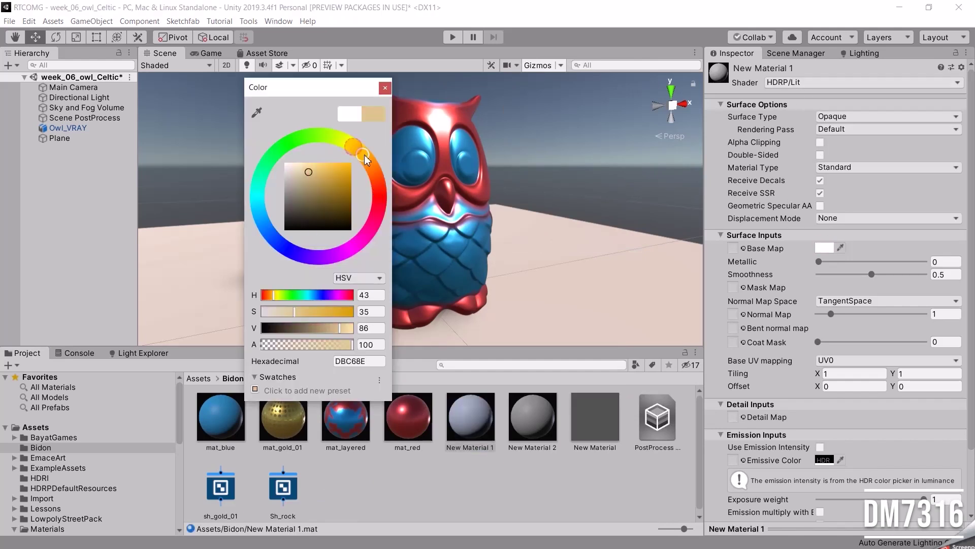
pyautogui.moveTo(320, 172)
pyautogui.mouseDown()
pyautogui.moveTo(326, 163)
pyautogui.moveTo(325, 173)
pyautogui.mouseUp()
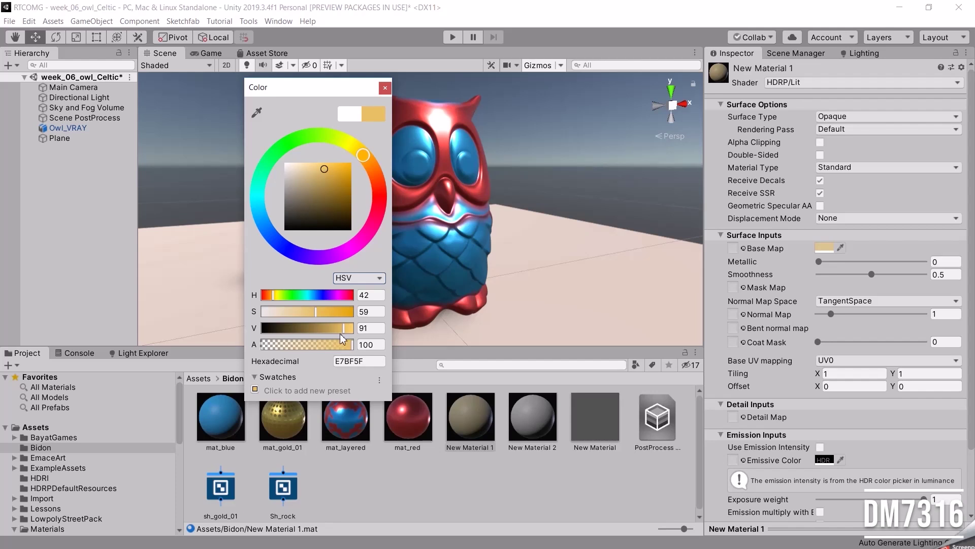
pyautogui.moveTo(344, 328); pyautogui.dragTo(350, 333)
pyautogui.moveTo(326, 167); pyautogui.dragTo(323, 169)
pyautogui.moveTo(820, 261); pyautogui.dragTo(919, 265)
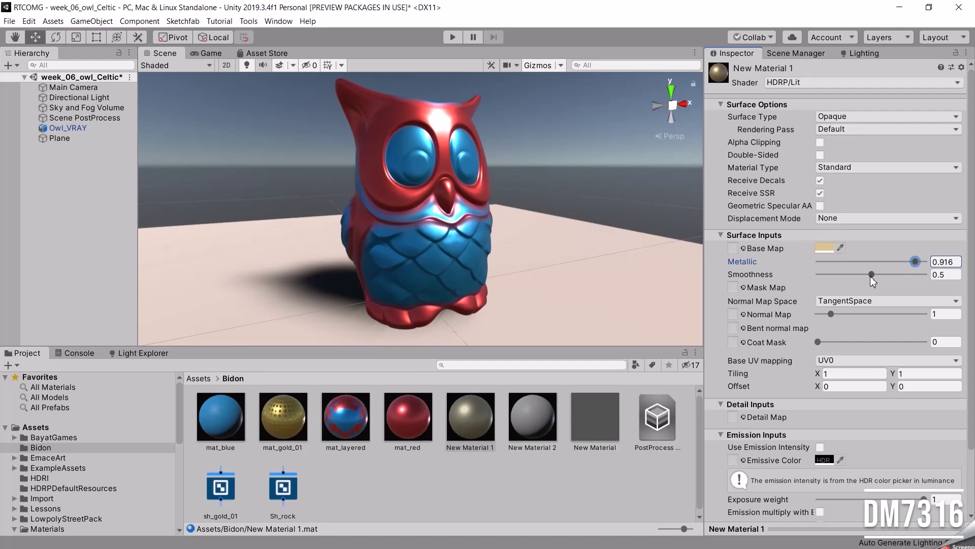
pyautogui.moveTo(871, 273); pyautogui.dragTo(897, 275)
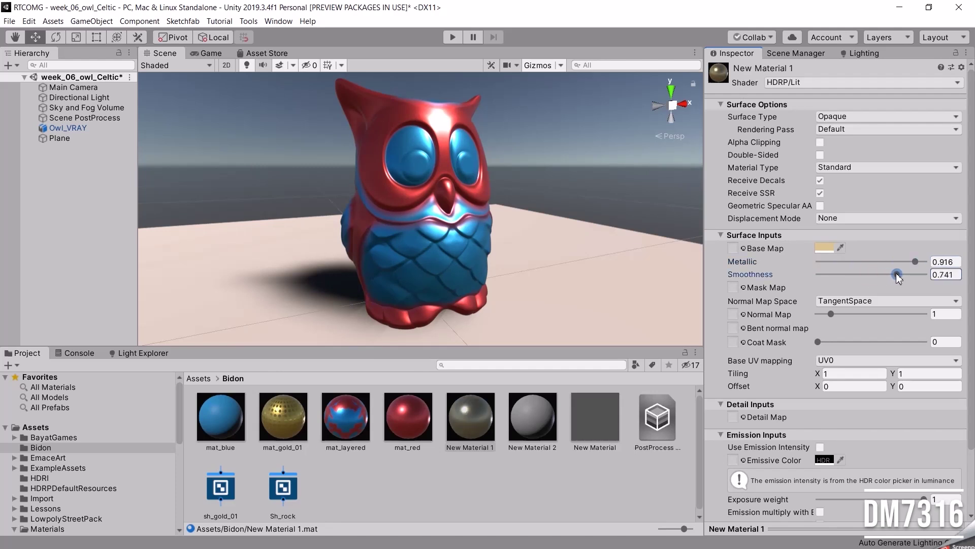
# Change the gold material's base color to a more saturated F1C251 and apply the material to the owl
pyautogui.click(822, 248)
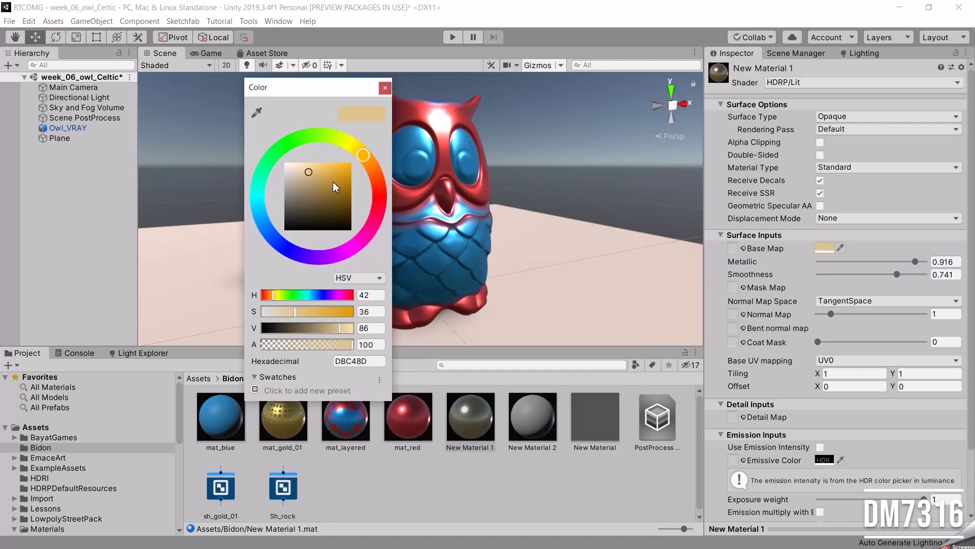
pyautogui.moveTo(319, 169); pyautogui.dragTo(329, 167)
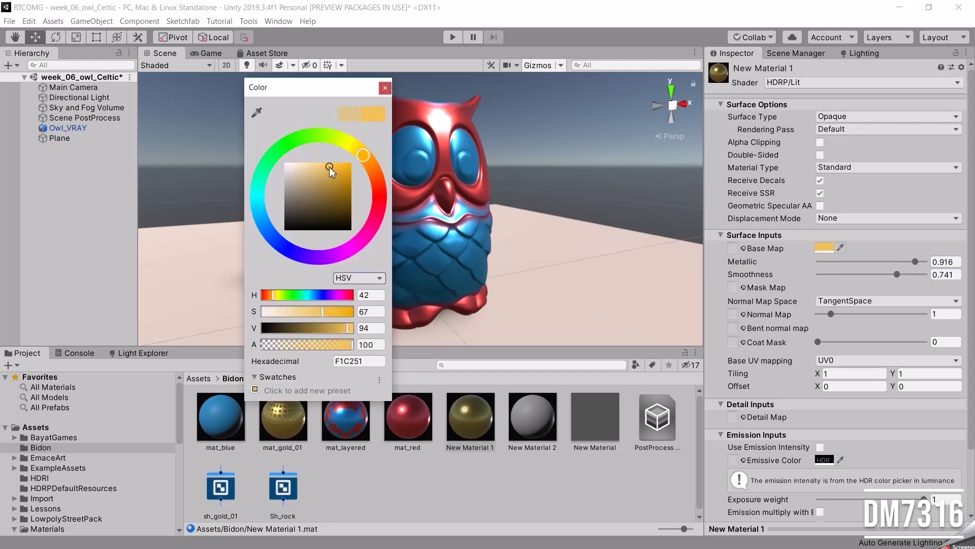
pyautogui.click(385, 88)
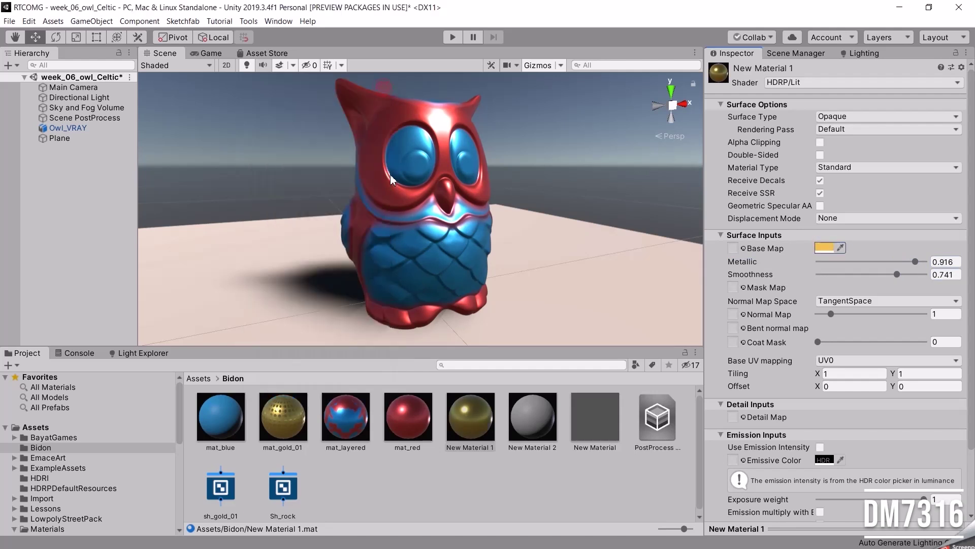
pyautogui.moveTo(468, 413); pyautogui.dragTo(431, 257)
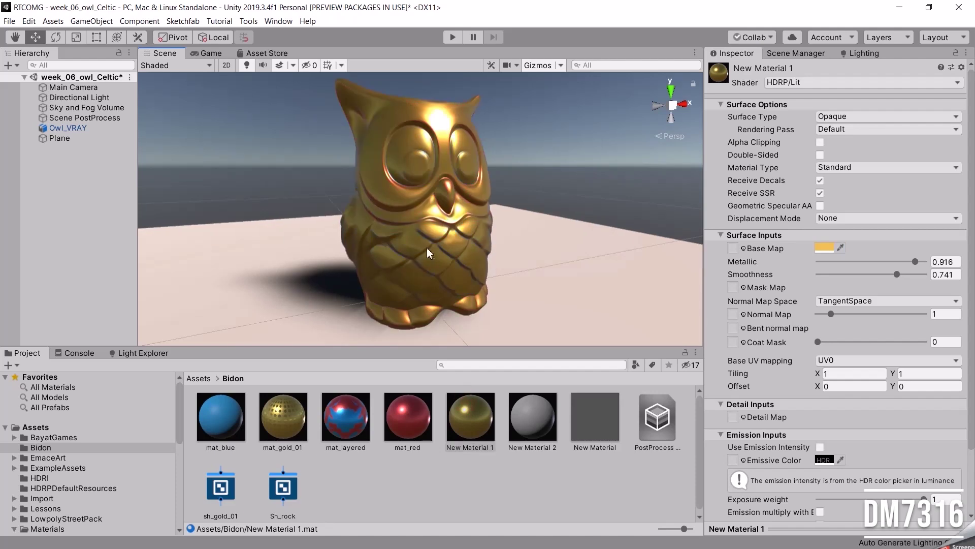
# Shift the gold material's base color to a lighter, warmer tone, FBD58F
pyautogui.click(828, 249)
pyautogui.click(369, 154)
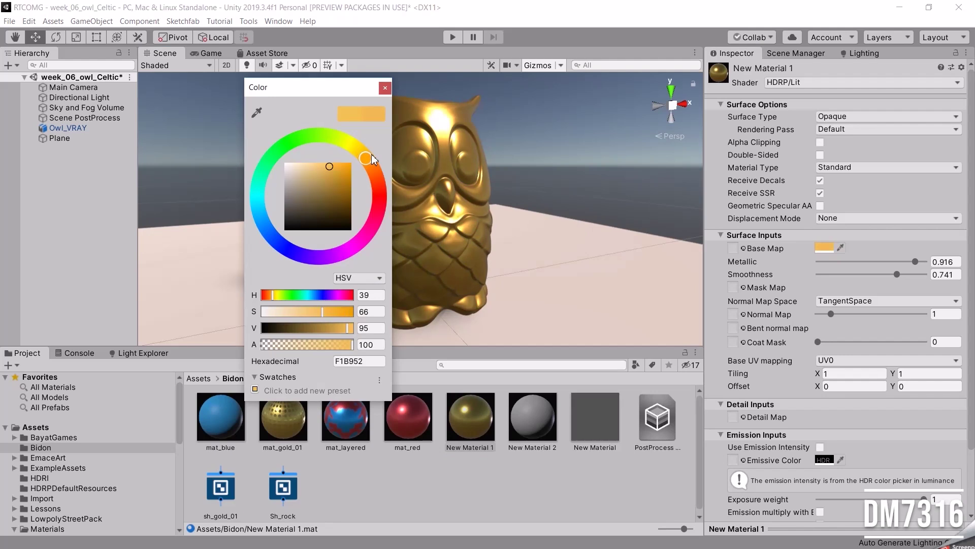
pyautogui.moveTo(320, 164); pyautogui.dragTo(313, 164)
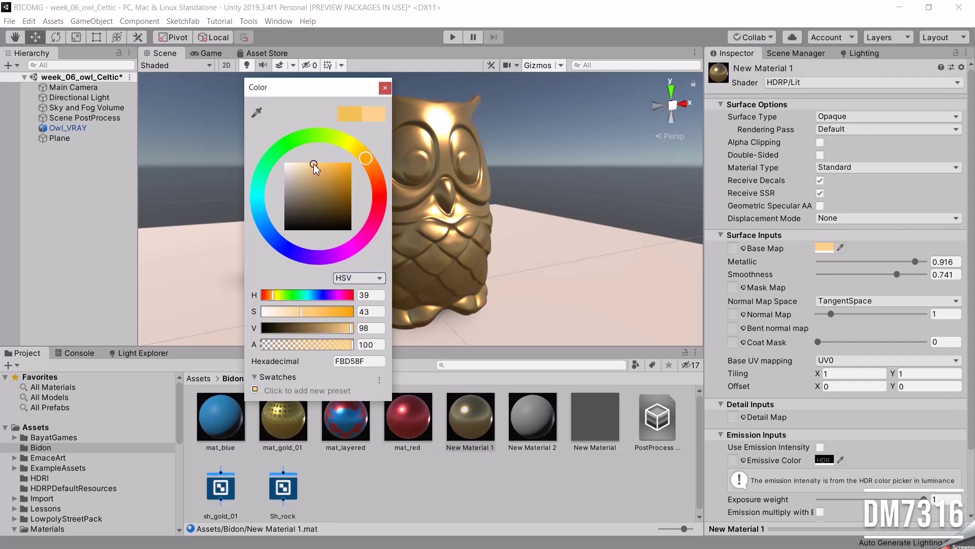
pyautogui.click(384, 87)
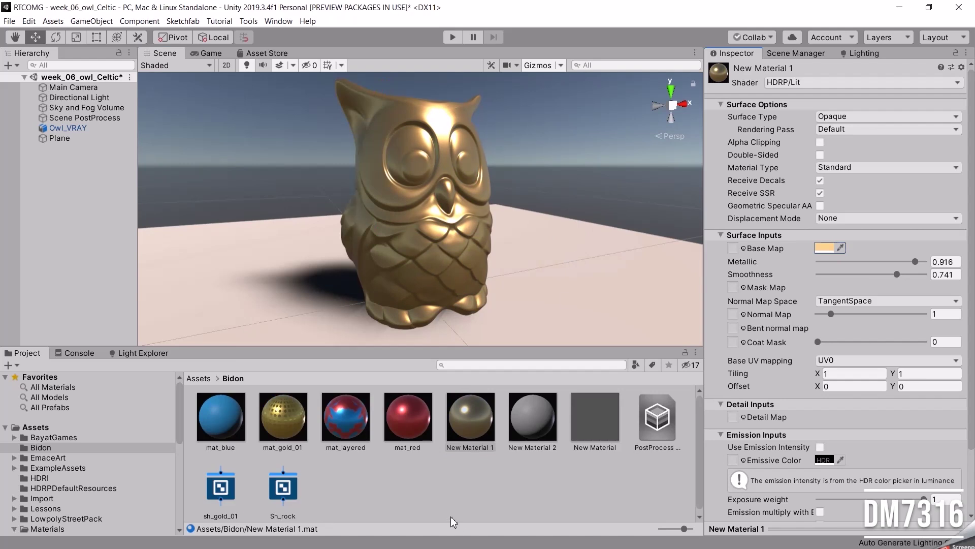
# Create another material in the Bidon folder and name it mat_ceramic
pyautogui.rightClick(423, 481)
pyautogui.moveTo(470, 197)
pyautogui.click(648, 247)
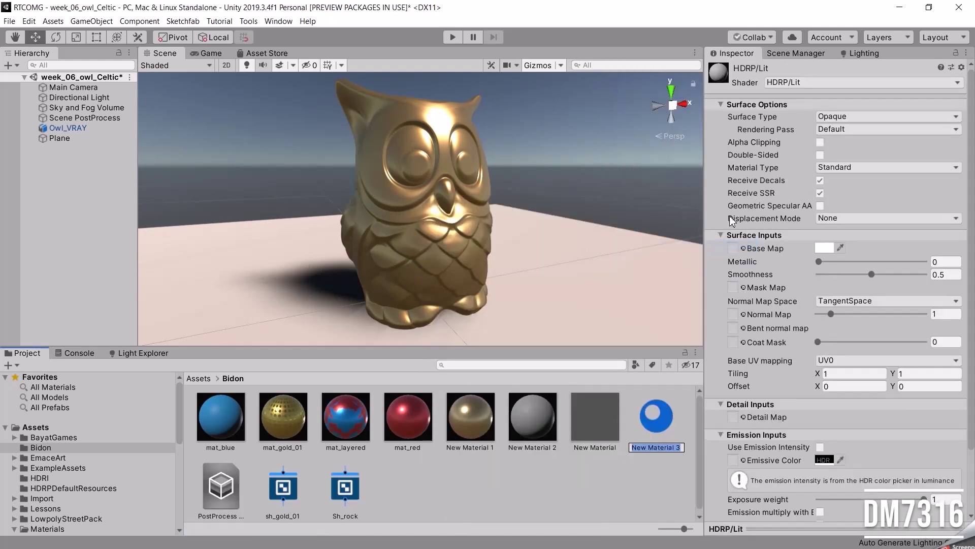
pyautogui.write('mat_ceramic')
pyautogui.press('Return')
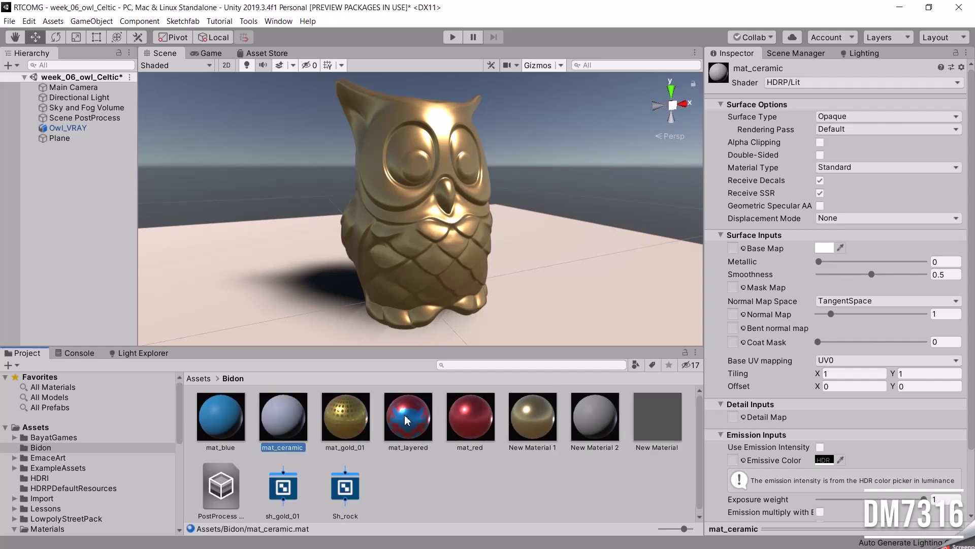
# Search the textures for "owl" and assign Owl_Blue_Diff as the base map of mat_ceramic
pyautogui.click(742, 247)
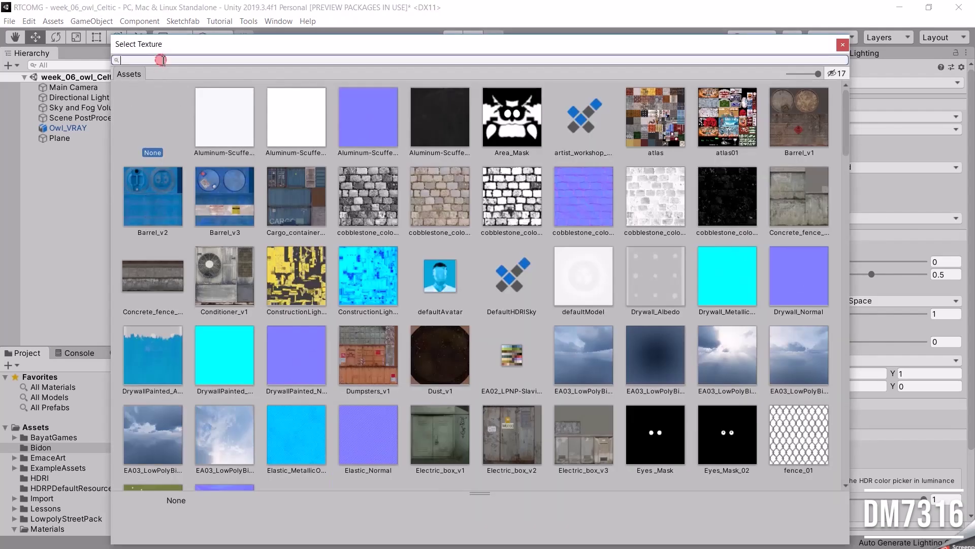
pyautogui.write('owl')
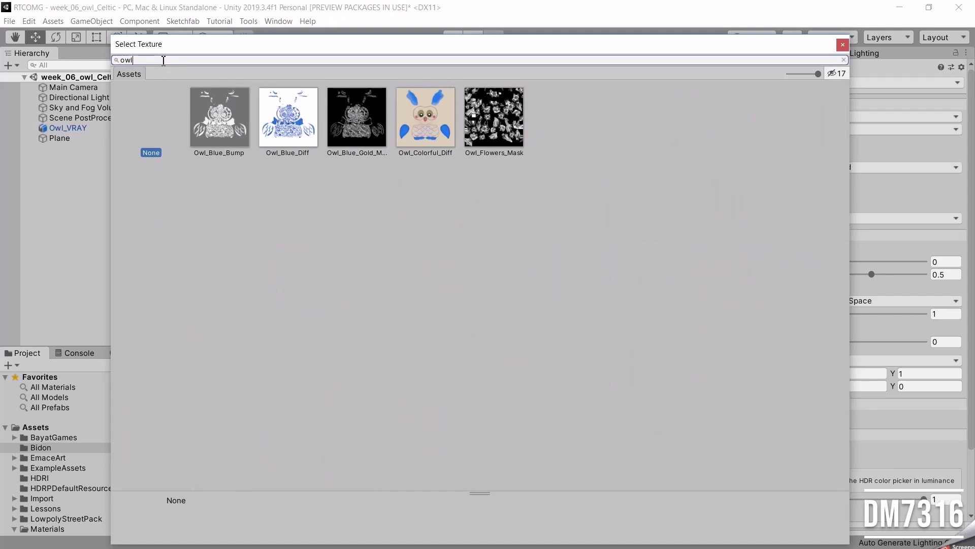
pyautogui.doubleClick(298, 126)
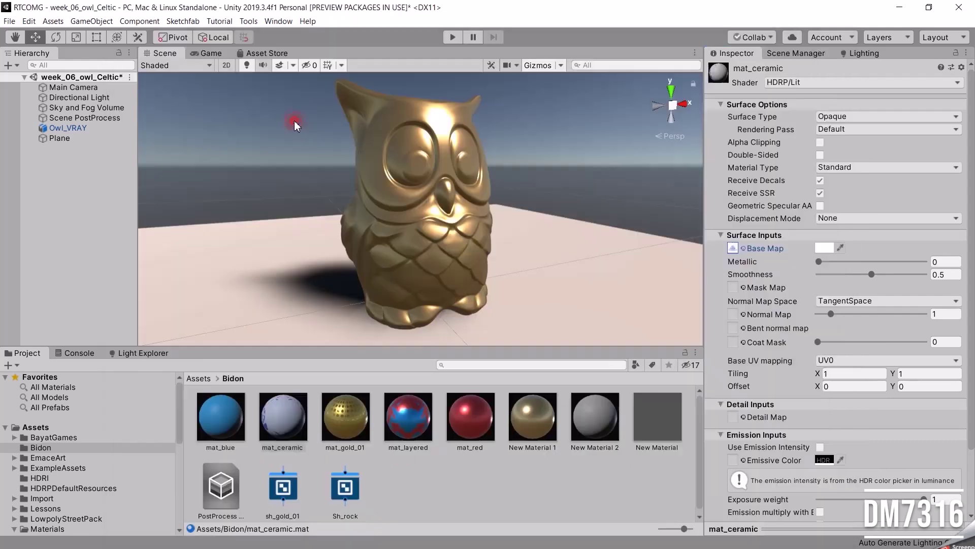
# Apply mat_ceramic to the owl, inspect its face up close, and reselect mat_ceramic for editing
pyautogui.moveTo(285, 431); pyautogui.dragTo(437, 127)
pyautogui.keyDown('alt'); pyautogui.moveTo(483, 233); pyautogui.dragTo(409, 222); pyautogui.keyUp('alt')
pyautogui.scroll(6, 350, 249)
pyautogui.keyDown('alt'); pyautogui.moveTo(350, 249); pyautogui.dragTo(376, 246); pyautogui.keyUp('alt')
pyautogui.click(291, 424)
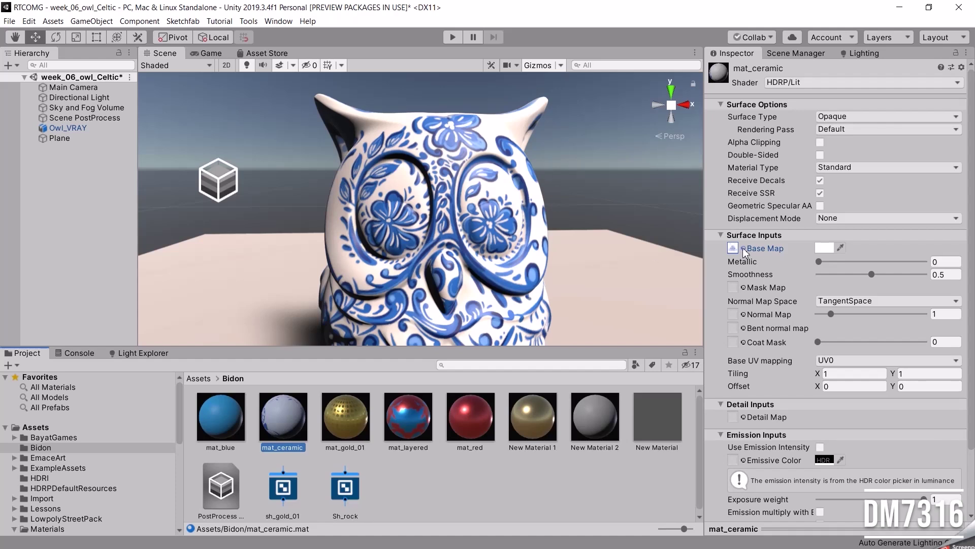
# Darken the base color of mat_ceramic to light grey, C6C6C6
pyautogui.click(825, 249)
pyautogui.moveTo(300, 91); pyautogui.dragTo(692, 88)
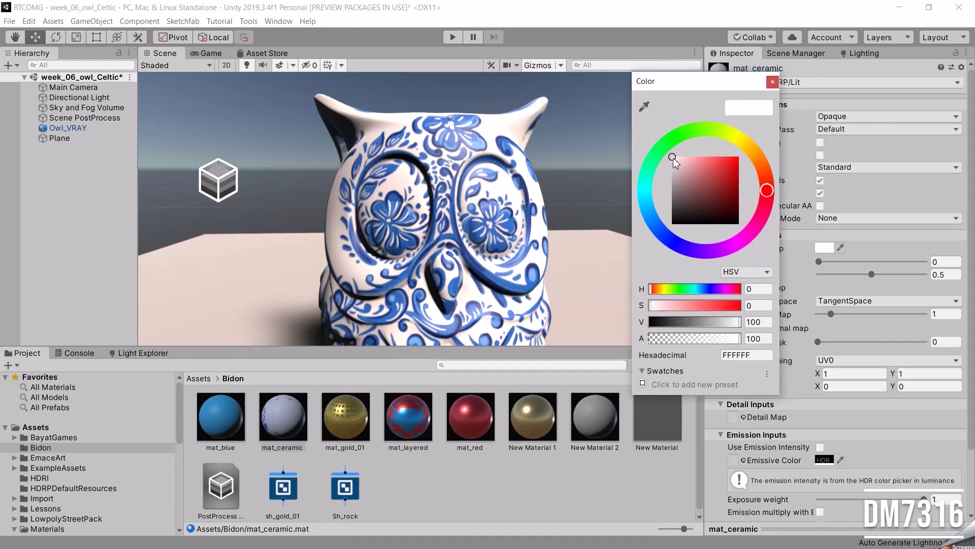
pyautogui.moveTo(676, 163); pyautogui.dragTo(669, 171)
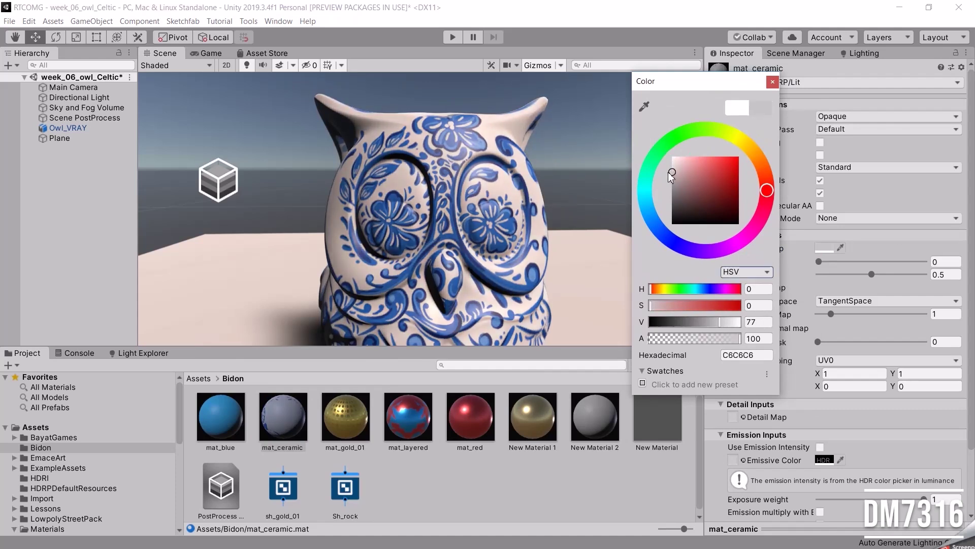
pyautogui.click(773, 82)
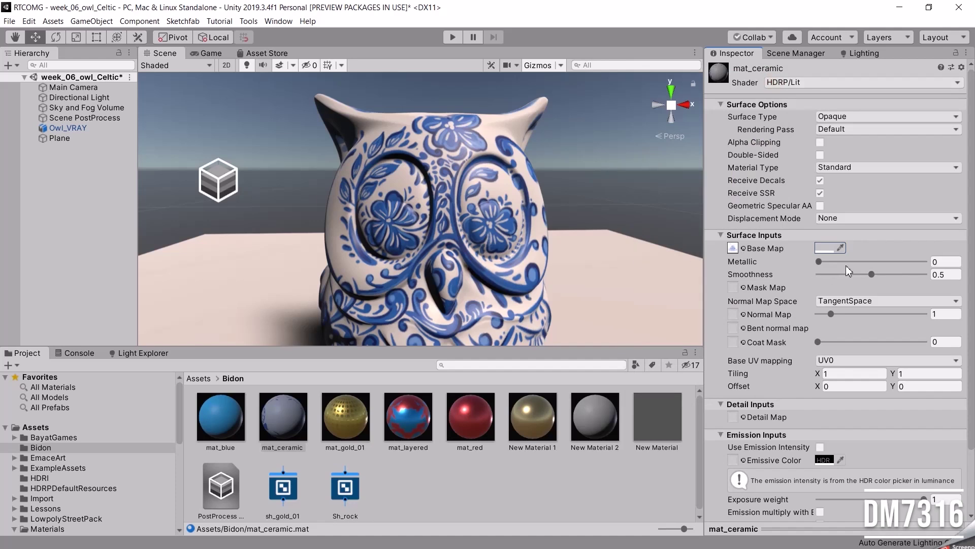
# Raise the smoothness of mat_ceramic to 0.808 and check the reflections on the owl's face
pyautogui.moveTo(873, 273); pyautogui.dragTo(909, 277)
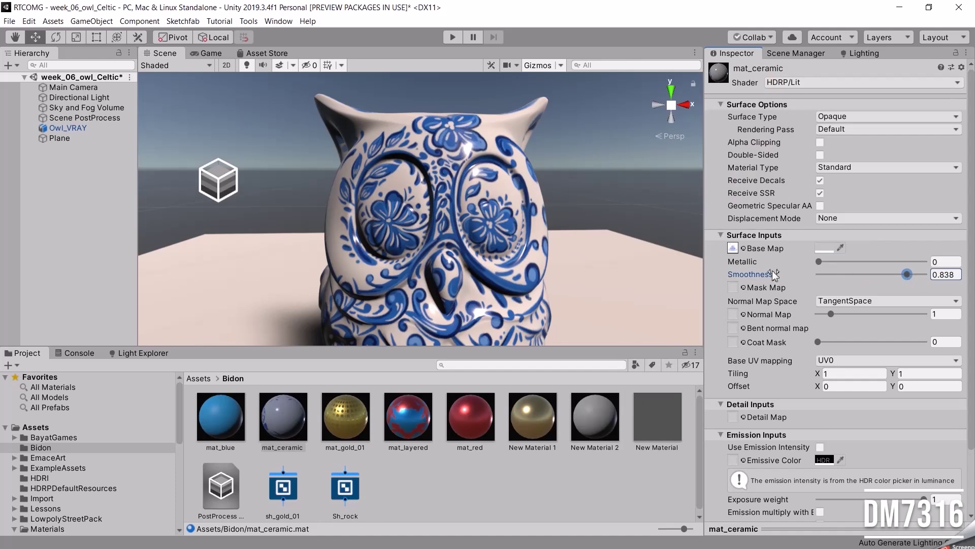
pyautogui.moveTo(913, 274)
pyautogui.mouseDown()
pyautogui.moveTo(817, 275)
pyautogui.moveTo(907, 280)
pyautogui.mouseUp()
pyautogui.keyDown('alt'); pyautogui.moveTo(564, 235); pyautogui.dragTo(336, 241); pyautogui.keyUp('alt')
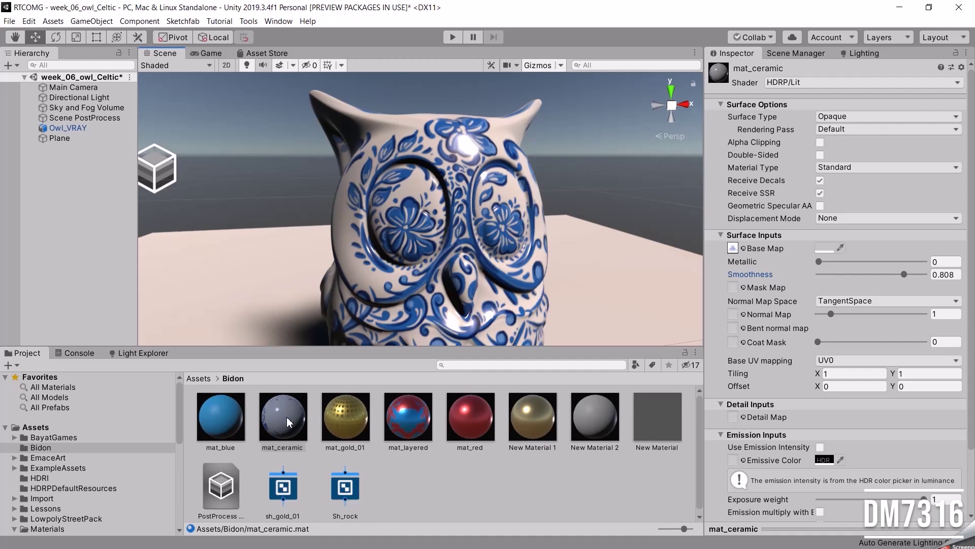
# In mat_layered, assign New Material 1 as the main layer and mat_ceramic as Layer 1, and apply mat_layered to the owl
pyautogui.click(418, 417)
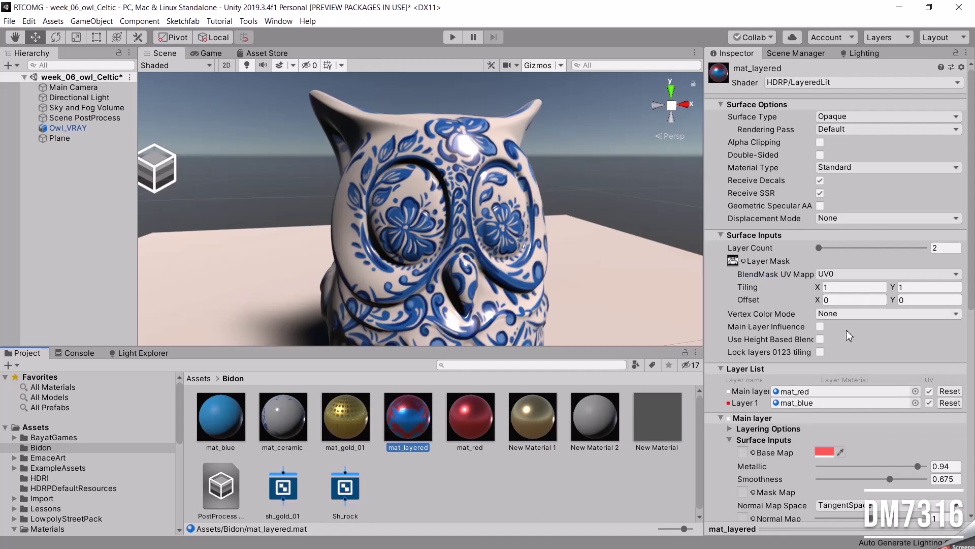
pyautogui.moveTo(967, 284); pyautogui.dragTo(967, 353)
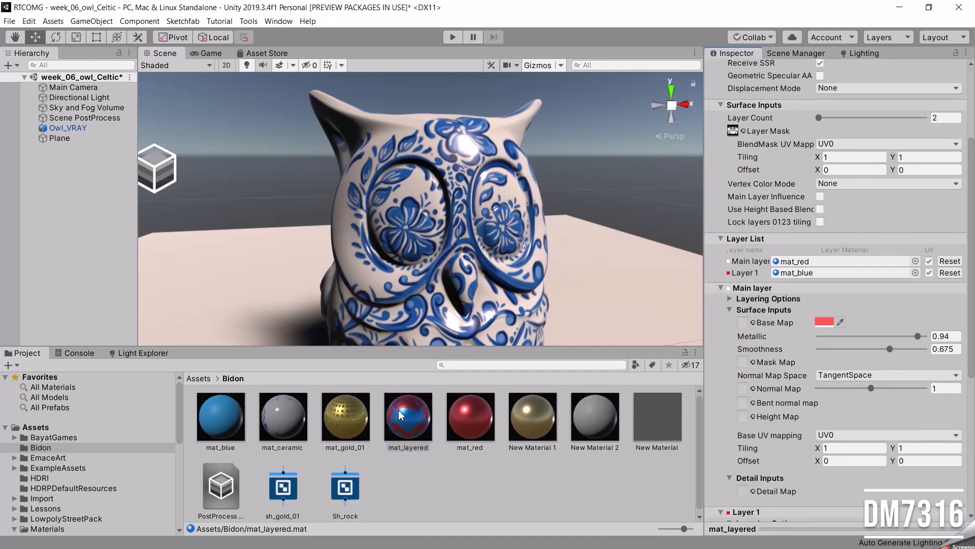
pyautogui.moveTo(531, 422); pyautogui.dragTo(803, 263)
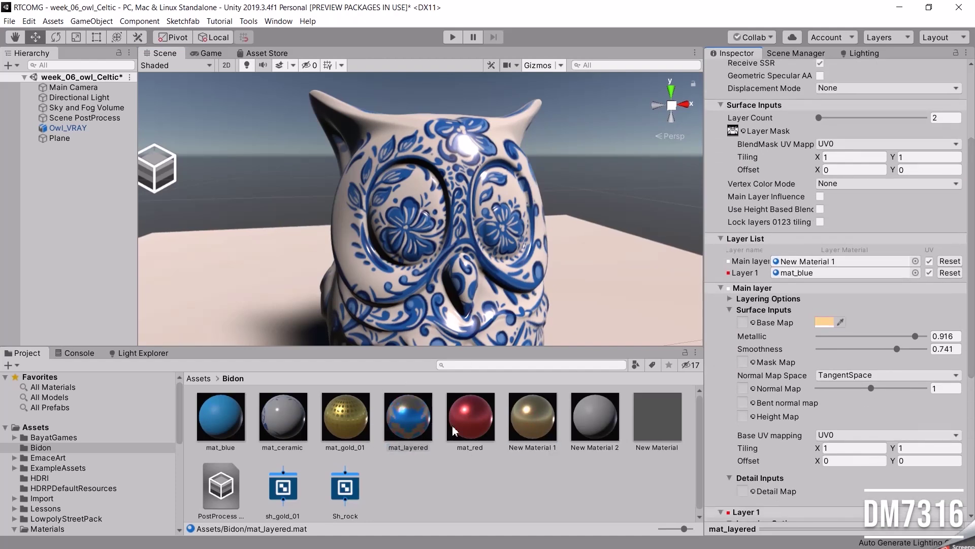
pyautogui.moveTo(273, 426); pyautogui.dragTo(801, 274)
pyautogui.moveTo(412, 427); pyautogui.dragTo(419, 267)
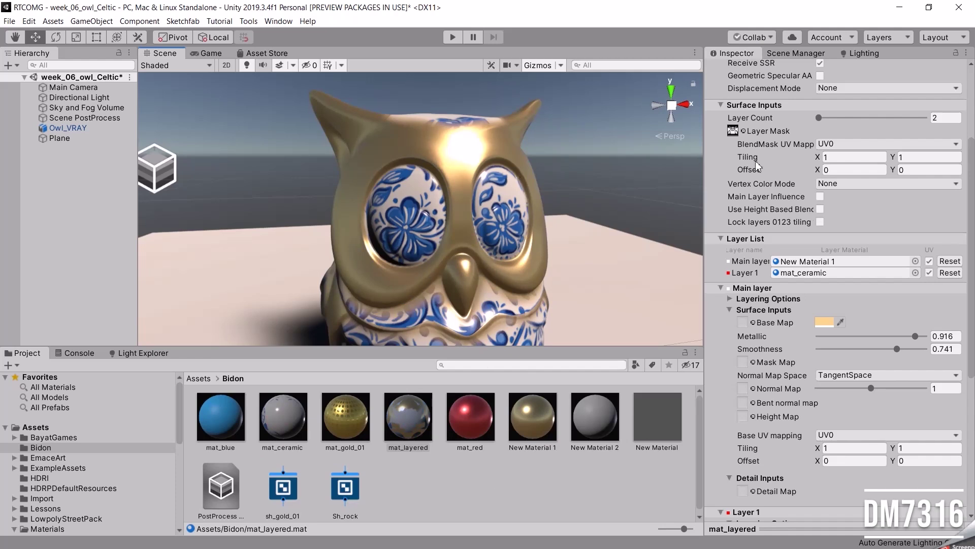
# Search the textures for "owl" and replace the layer mask of mat_layered with the Owl_Blue_Gold mask
pyautogui.click(743, 131)
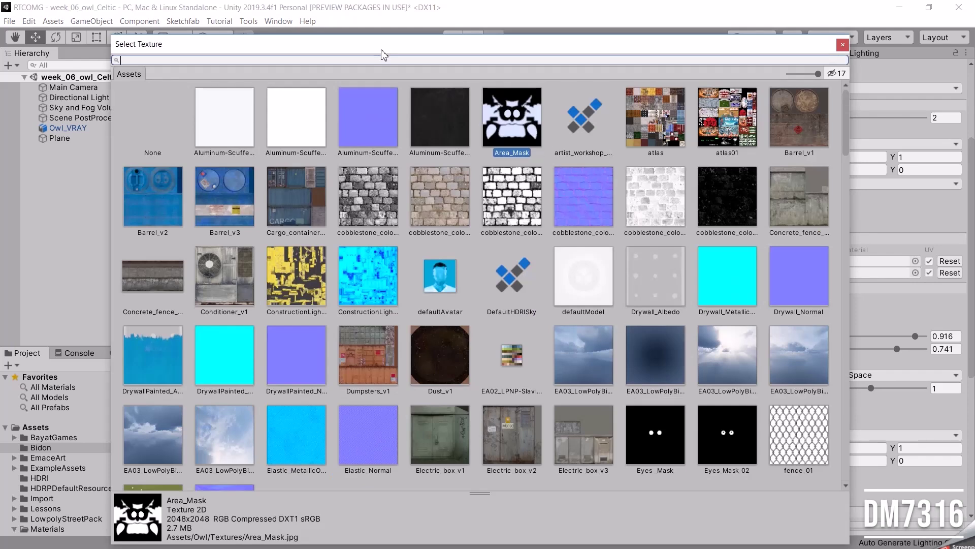
pyautogui.write('owl')
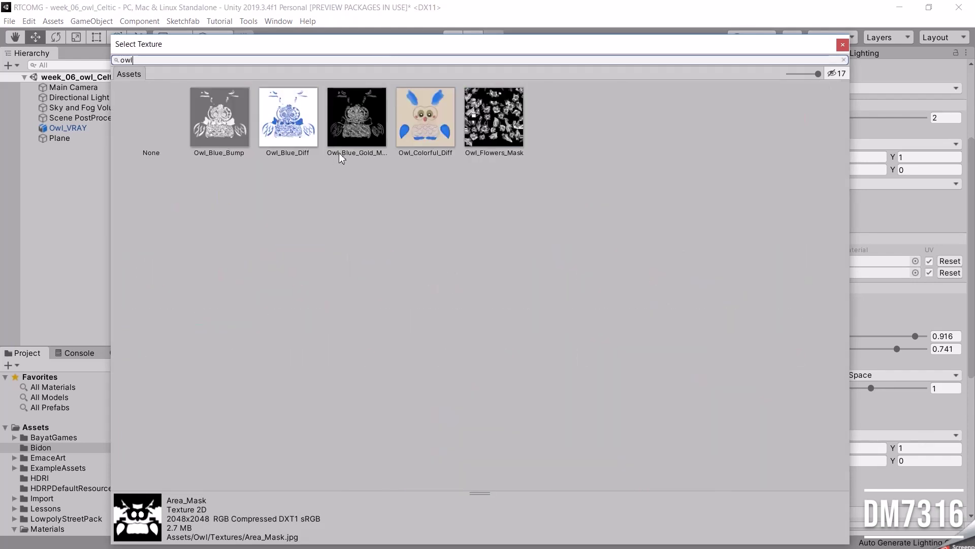
pyautogui.doubleClick(355, 119)
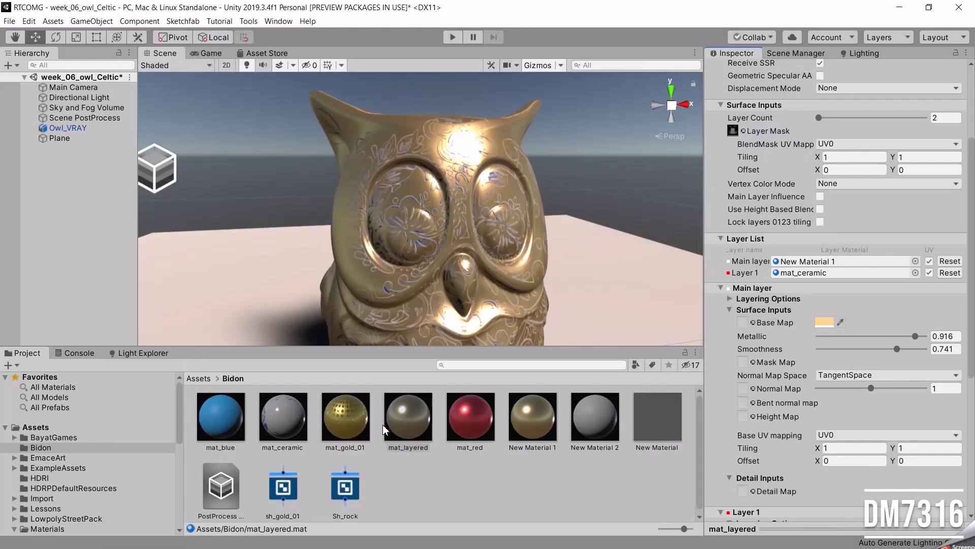
pyautogui.moveTo(413, 432); pyautogui.dragTo(801, 278)
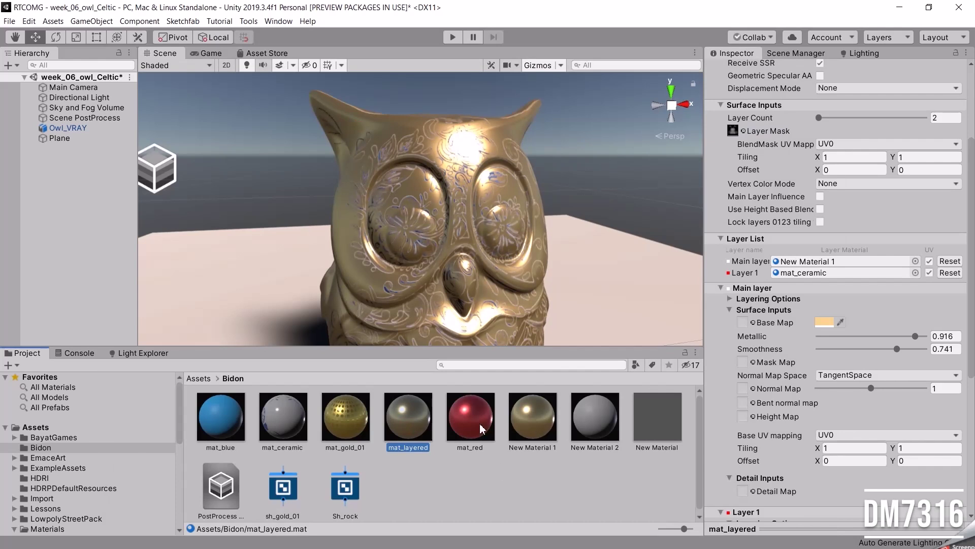
# Rename New Material 1 as mat_gold
pyautogui.click(536, 422)
pyautogui.press('F2')
pyautogui.write('mat_gol')
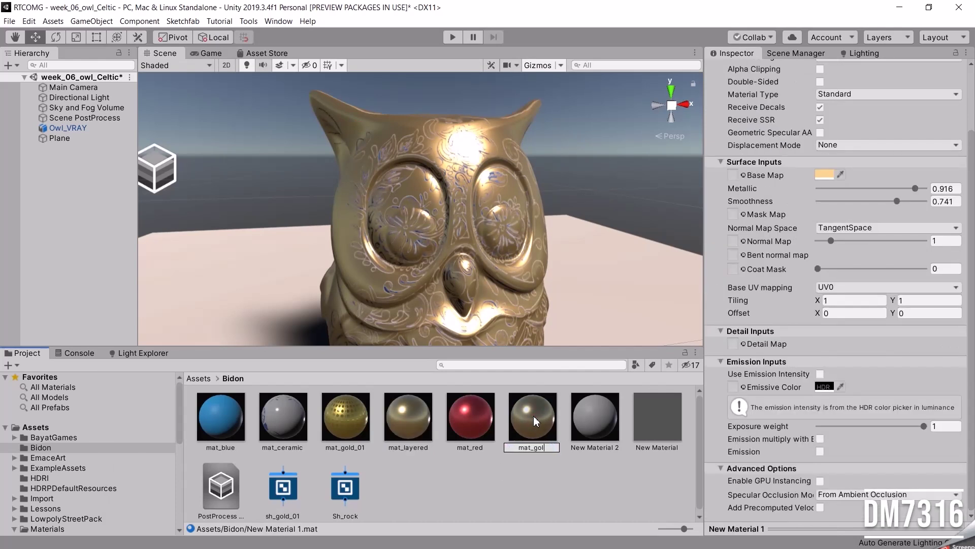
pyautogui.write('d')
pyautogui.press('Return')
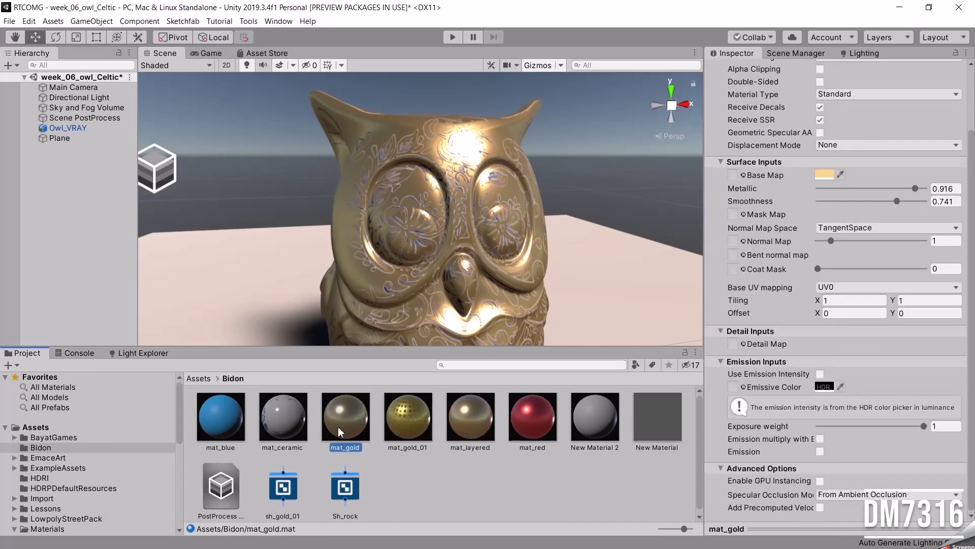
# Swap the layers of mat_layered, assigning mat_ceramic as the main layer and mat_gold as Layer 1
pyautogui.click(470, 416)
pyautogui.moveTo(353, 424); pyautogui.dragTo(820, 328)
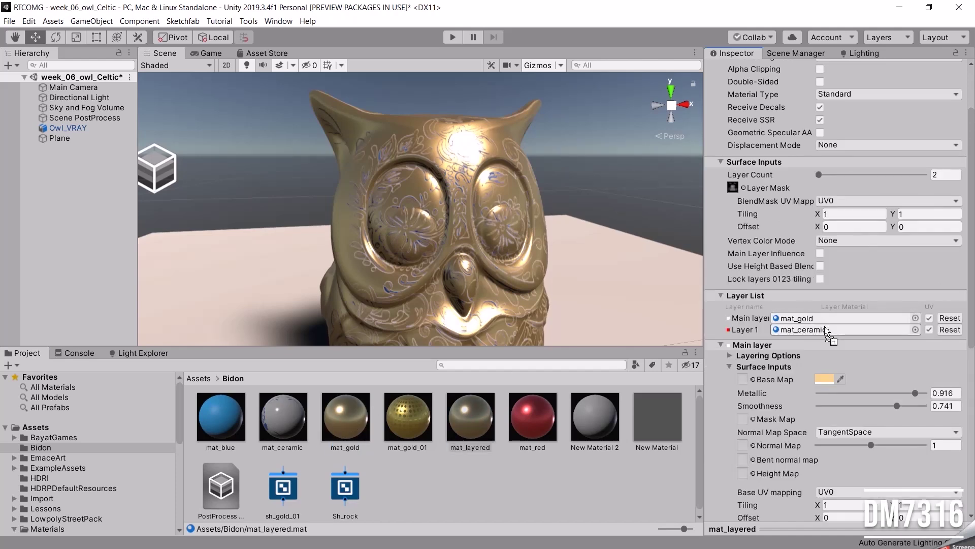
pyautogui.moveTo(283, 416); pyautogui.dragTo(796, 318)
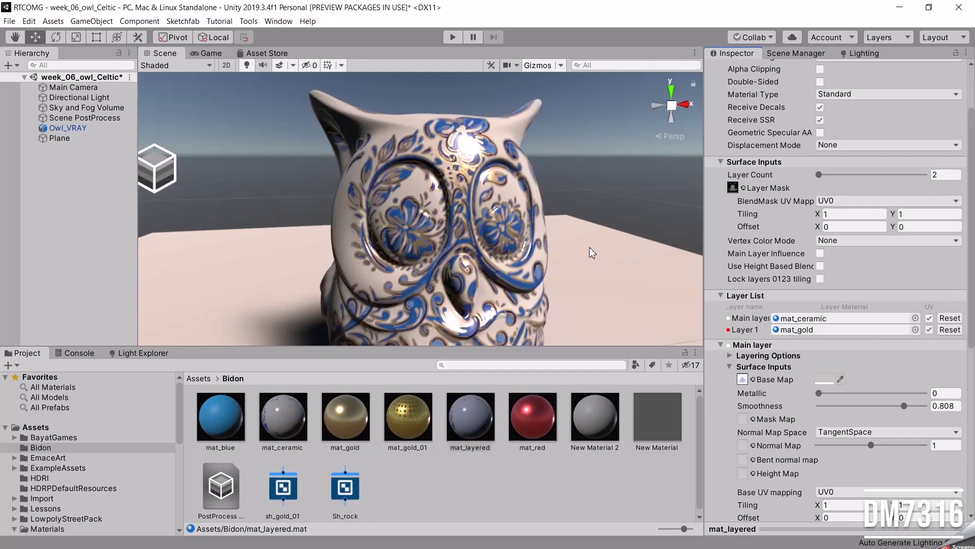
# Set the main layer's smoothness to 0.82 and lighten its base color to DBDBDB
pyautogui.keyDown('alt'); pyautogui.moveTo(465, 274); pyautogui.dragTo(315, 235); pyautogui.keyUp('alt')
pyautogui.keyDown('alt'); pyautogui.moveTo(315, 234); pyautogui.dragTo(703, 224, button='right'); pyautogui.keyUp('alt')
pyautogui.keyDown('alt'); pyautogui.moveTo(489, 217); pyautogui.dragTo(559, 224); pyautogui.keyUp('alt')
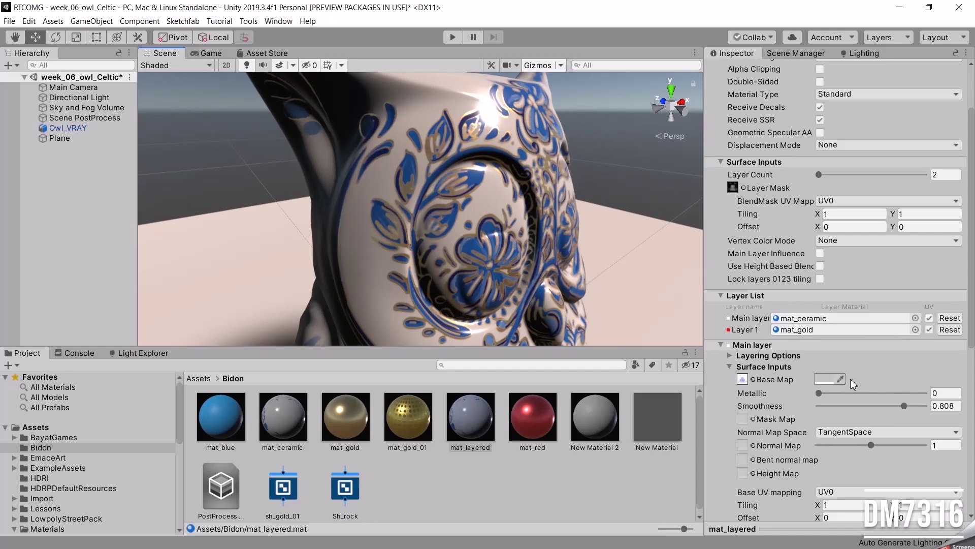
pyautogui.scroll(-8, 963, 355)
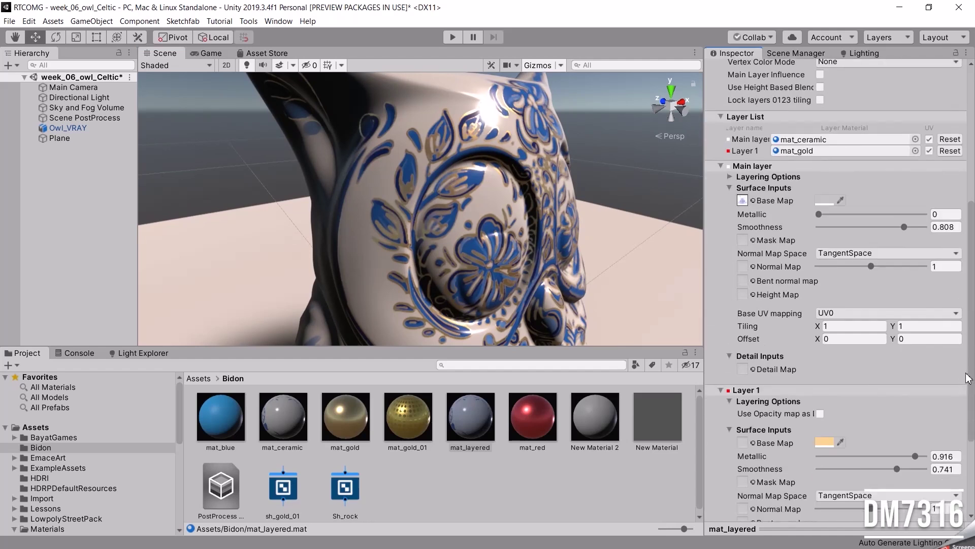
pyautogui.moveTo(902, 182)
pyautogui.mouseDown()
pyautogui.moveTo(853, 182)
pyautogui.moveTo(900, 183)
pyautogui.mouseUp()
pyautogui.moveTo(824, 170)
pyautogui.mouseDown()
pyautogui.moveTo(873, 170)
pyautogui.moveTo(812, 169)
pyautogui.mouseUp()
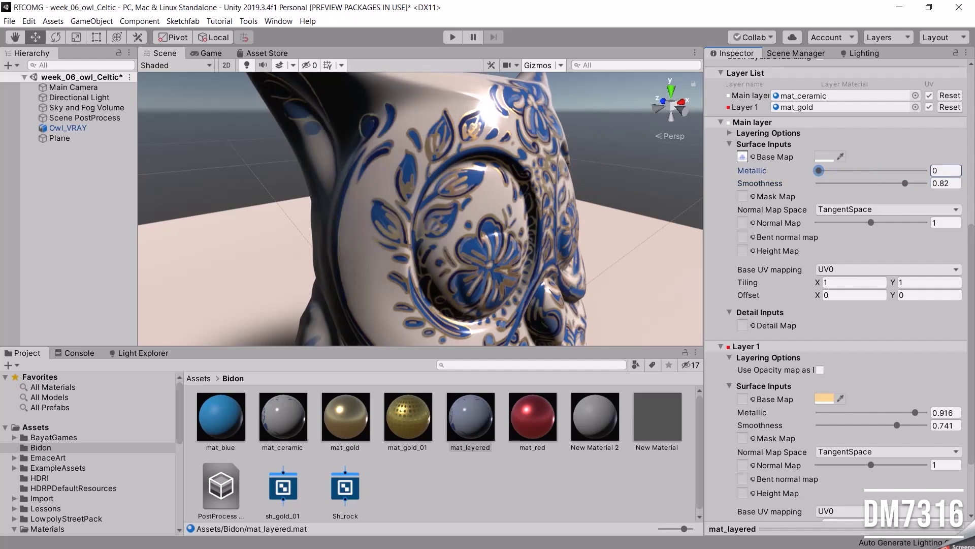
pyautogui.scroll(2, 888, 203)
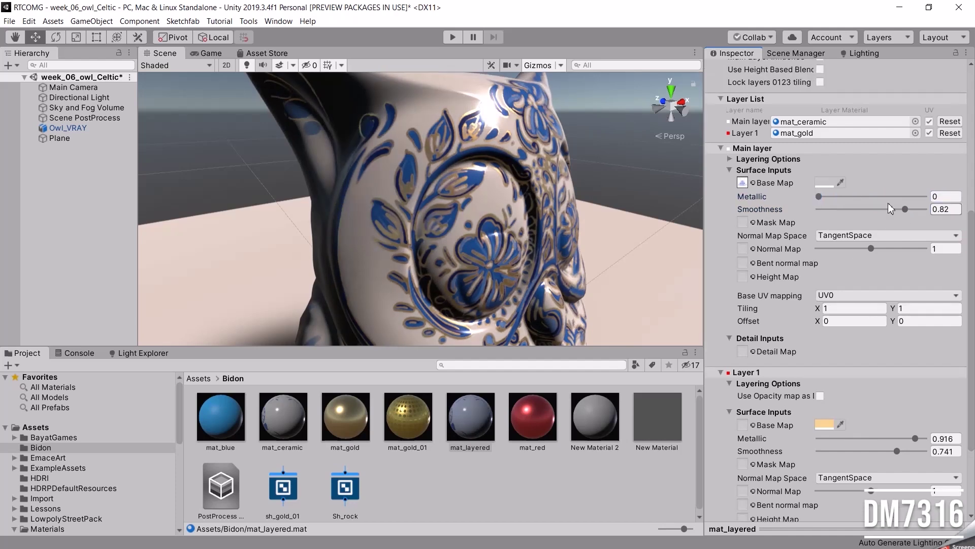
pyautogui.click(829, 183)
pyautogui.moveTo(674, 172)
pyautogui.mouseDown()
pyautogui.moveTo(672, 153)
pyautogui.moveTo(670, 166)
pyautogui.mouseUp()
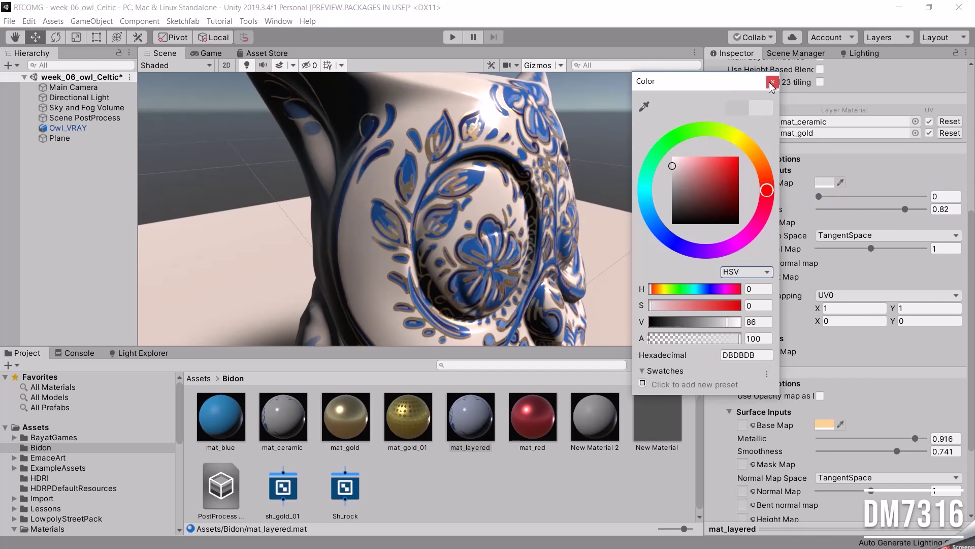
# Try a pale green tint, E4FBE2, as the main layer's base color
pyautogui.click(825, 182)
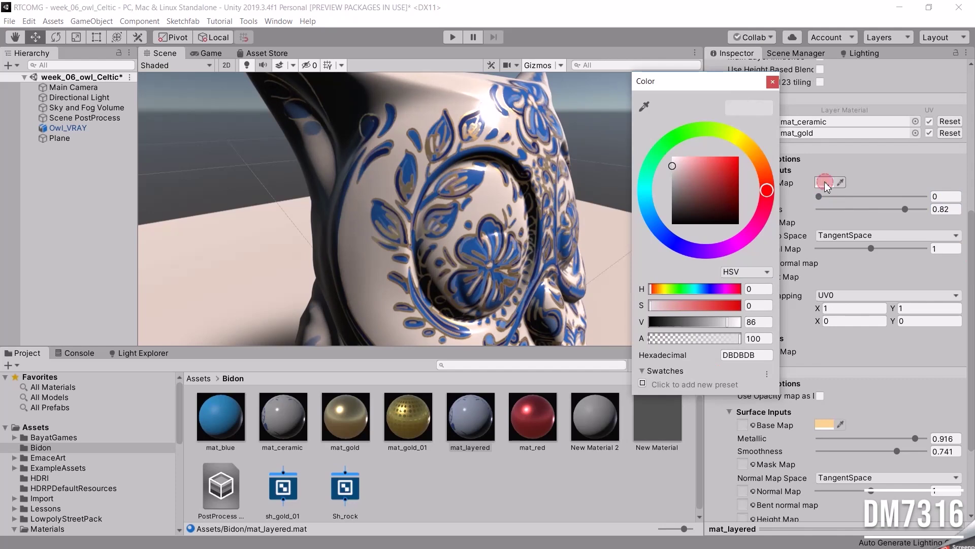
pyautogui.click(755, 161)
pyautogui.click(694, 161)
pyautogui.click(682, 136)
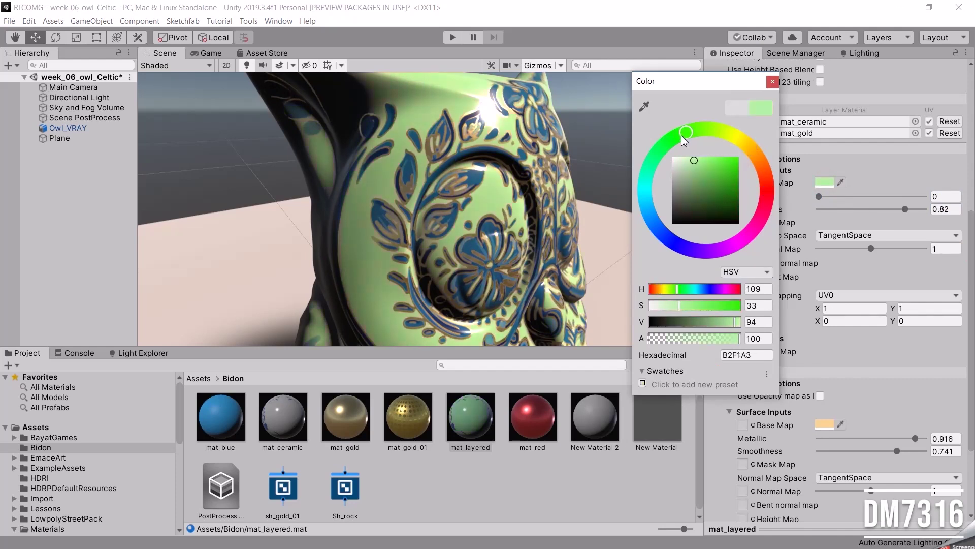
pyautogui.moveTo(688, 165); pyautogui.dragTo(678, 158)
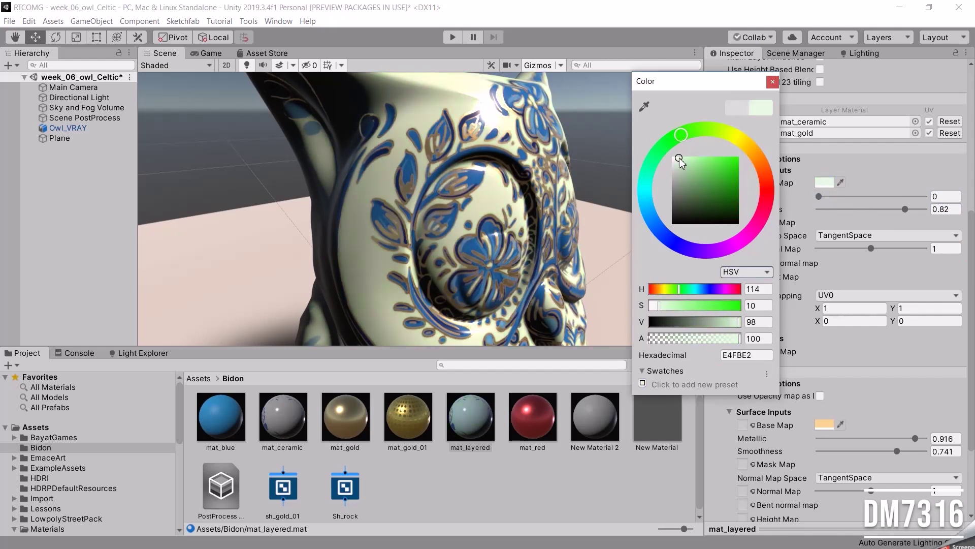
pyautogui.click(772, 83)
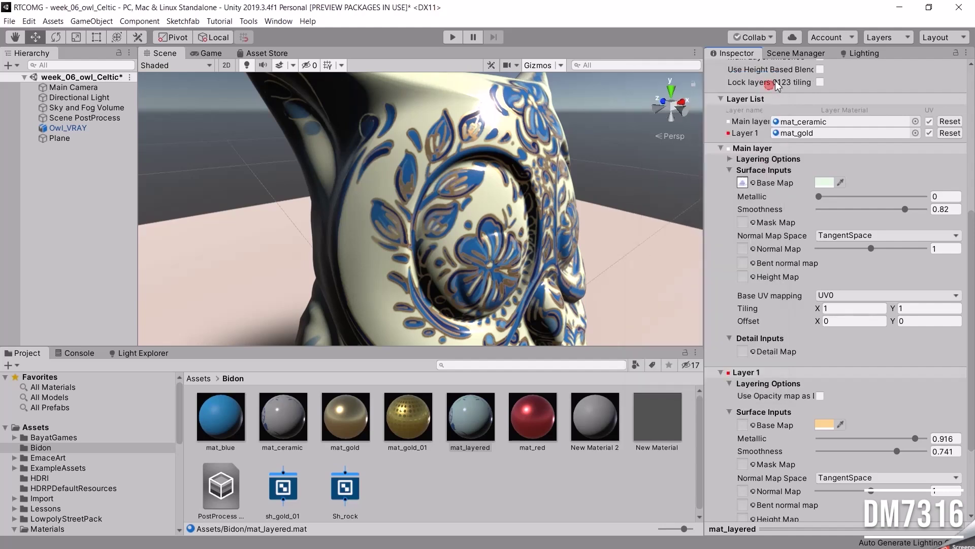
# Inspect the tinted owl from several sides, reselect mat_layered and change the main layer's base color to a neutral light grey
pyautogui.keyDown('alt'); pyautogui.moveTo(386, 183); pyautogui.dragTo(408, 182); pyautogui.keyUp('alt')
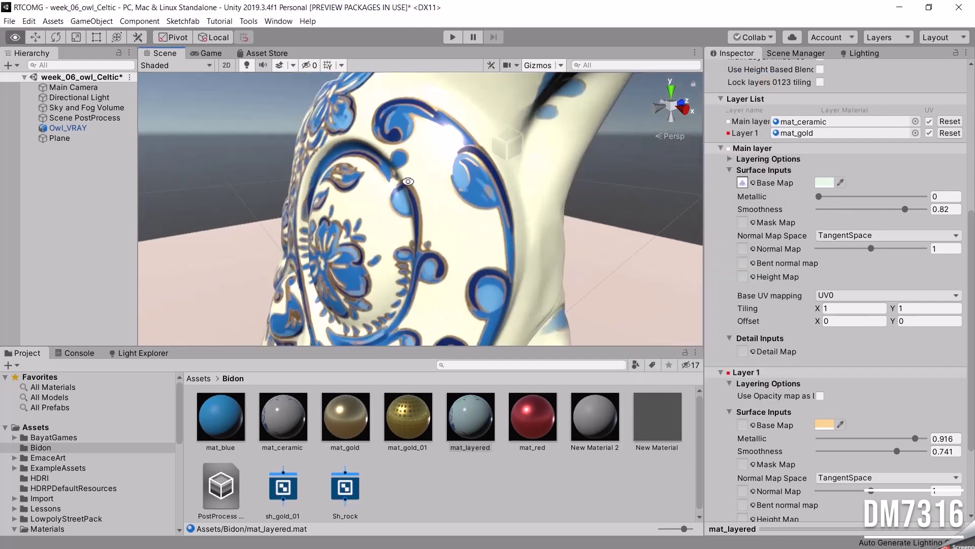
pyautogui.scroll(-10, 409, 181)
pyautogui.click(394, 201)
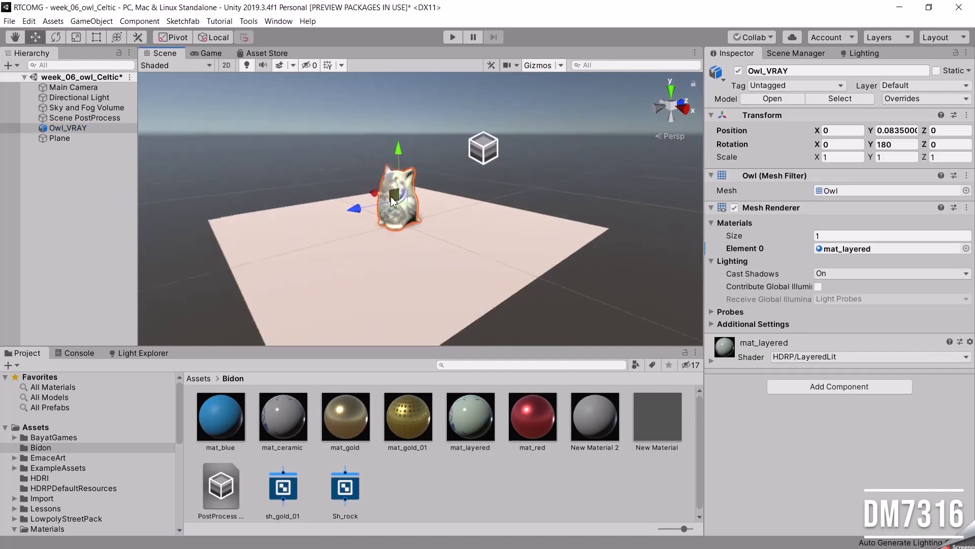
pyautogui.scroll(10, 393, 201)
pyautogui.keyDown('alt'); pyautogui.moveTo(248, 221); pyautogui.dragTo(508, 213); pyautogui.keyUp('alt')
pyautogui.scroll(5, 507, 214)
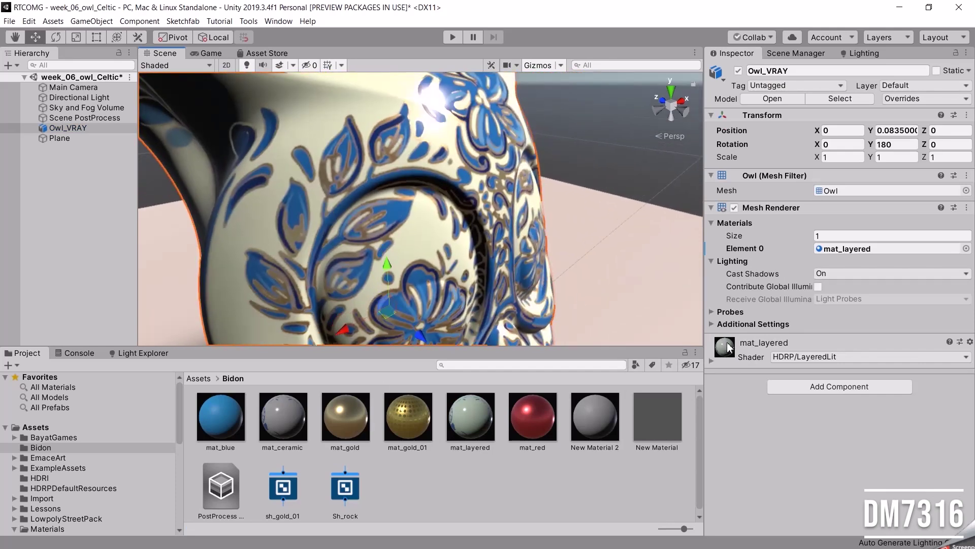
pyautogui.click(470, 417)
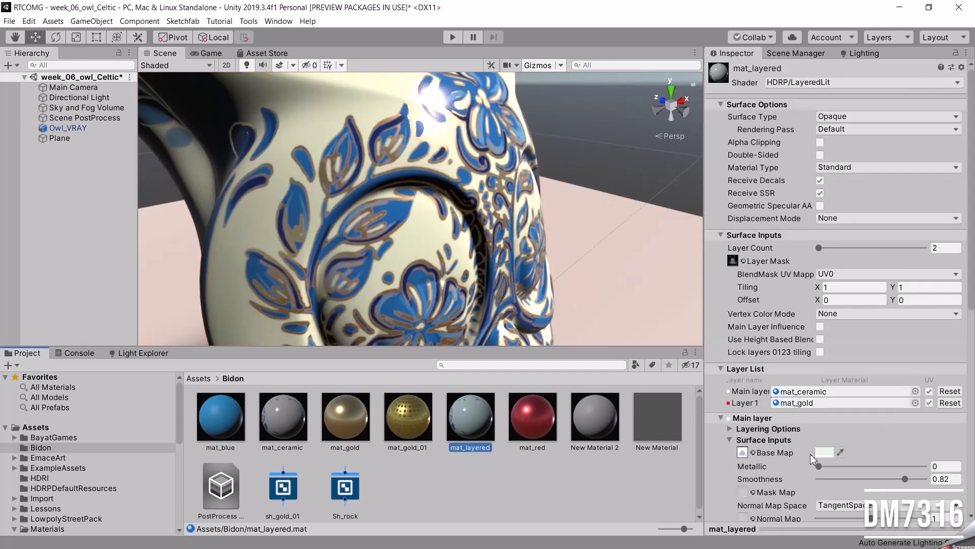
pyautogui.click(822, 451)
pyautogui.moveTo(676, 172)
pyautogui.mouseDown()
pyautogui.moveTo(663, 153)
pyautogui.moveTo(658, 164)
pyautogui.mouseUp()
# Enable height-based blending in mat_layered and set Layer 1's metallic to 0.934 and smoothness to 0.494
pyautogui.click(820, 338)
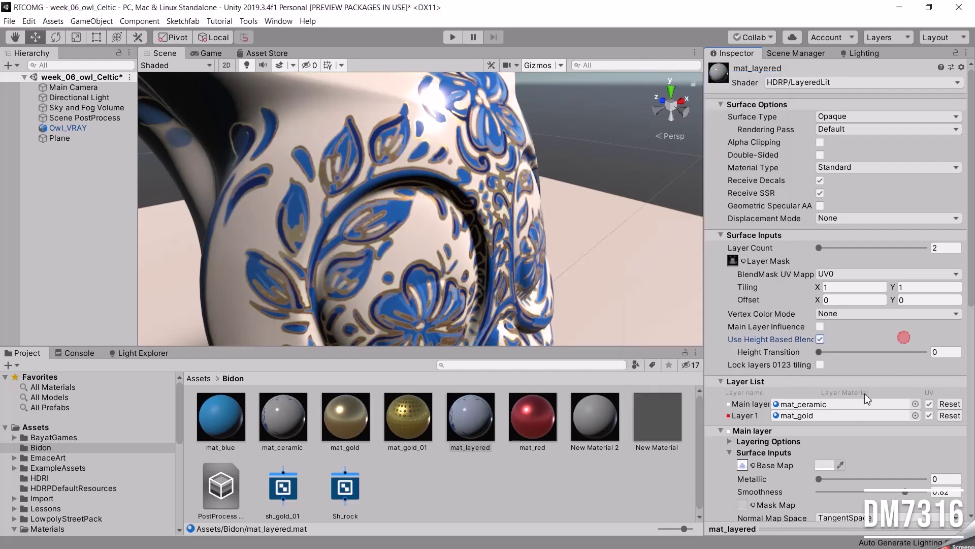
pyautogui.scroll(-15, 919, 356)
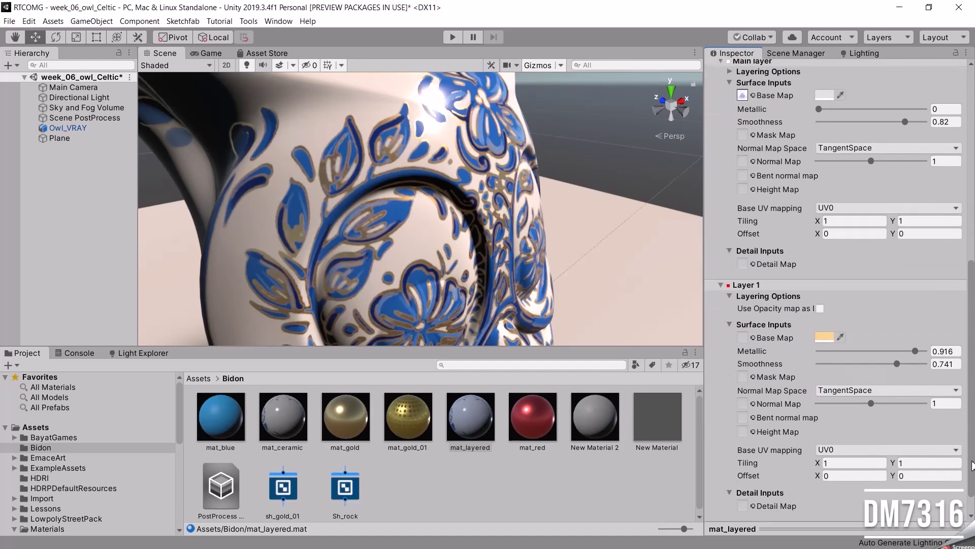
pyautogui.moveTo(915, 325); pyautogui.dragTo(871, 338)
pyautogui.keyDown('alt'); pyautogui.moveTo(579, 235); pyautogui.dragTo(463, 200); pyautogui.keyUp('alt')
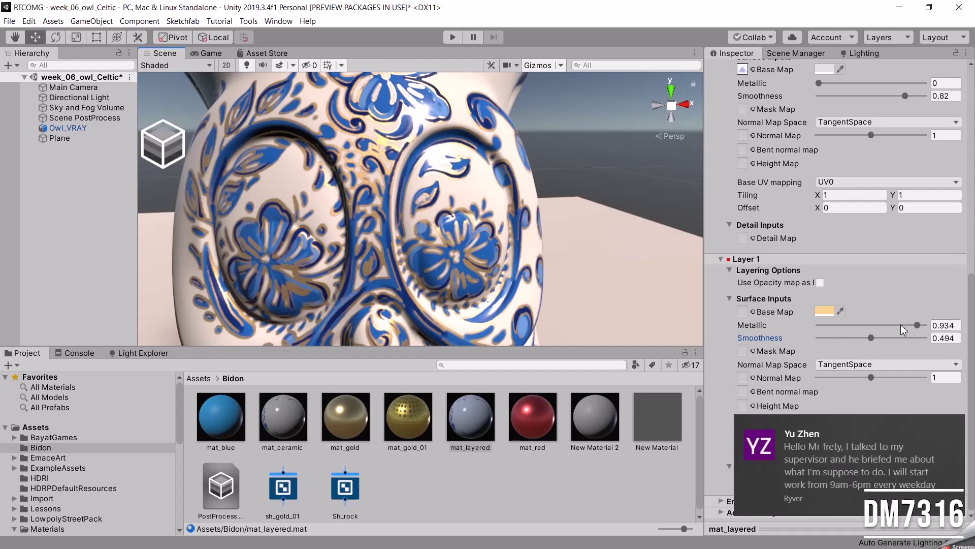
pyautogui.click(952, 428)
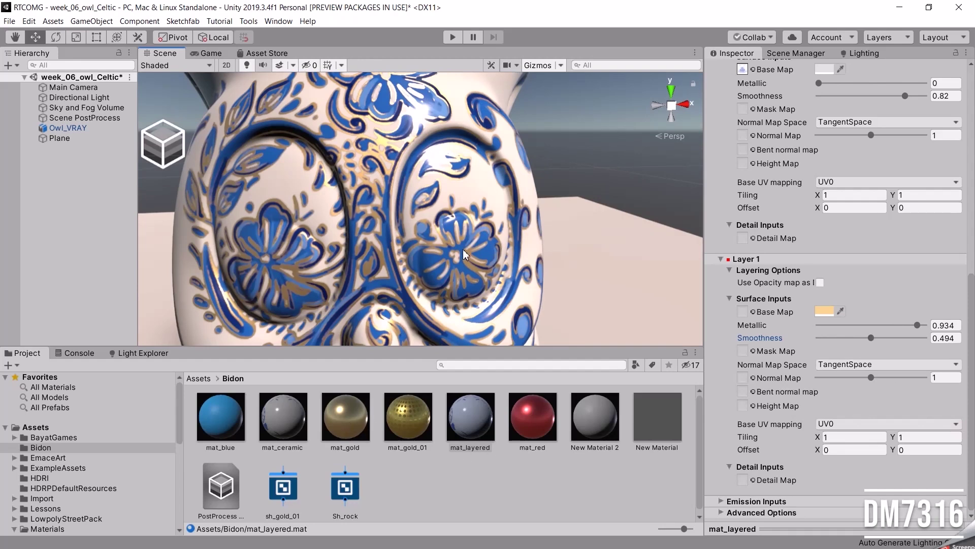
pyautogui.scroll(-10, 511, 228)
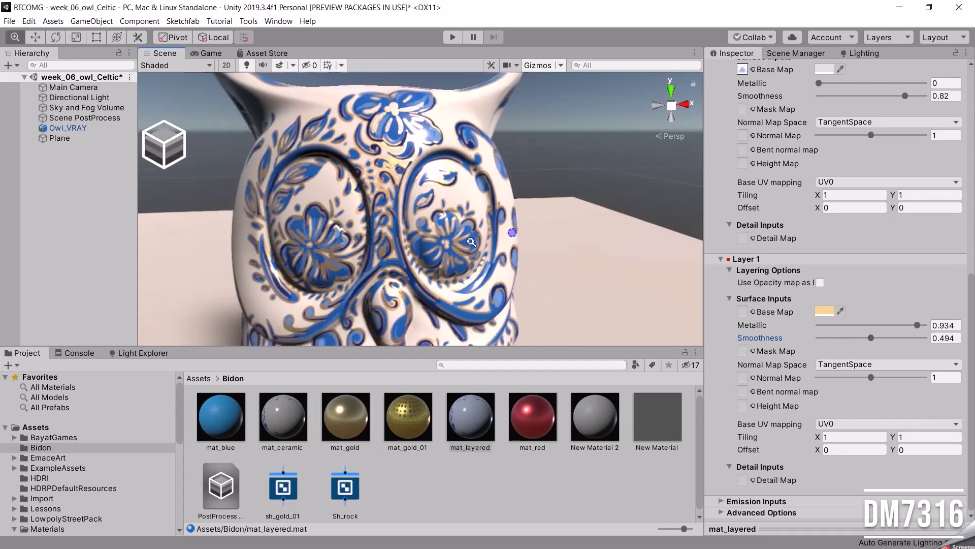
# Review the surface options and layer list of mat_layered and examine the owl's ceramic and gold finish from several angles
pyautogui.keyDown('alt'); pyautogui.moveTo(395, 253); pyautogui.dragTo(551, 225); pyautogui.keyUp('alt')
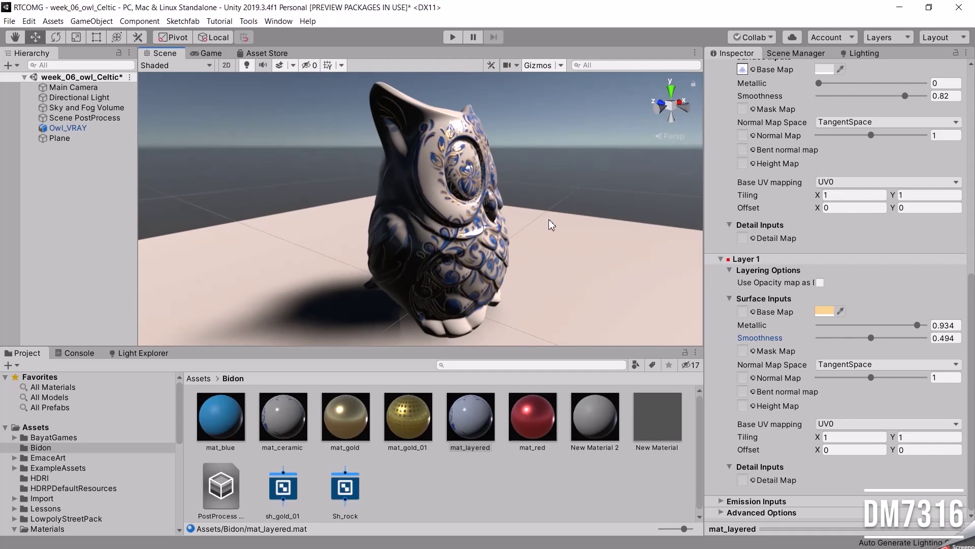
pyautogui.scroll(10, 848, 153)
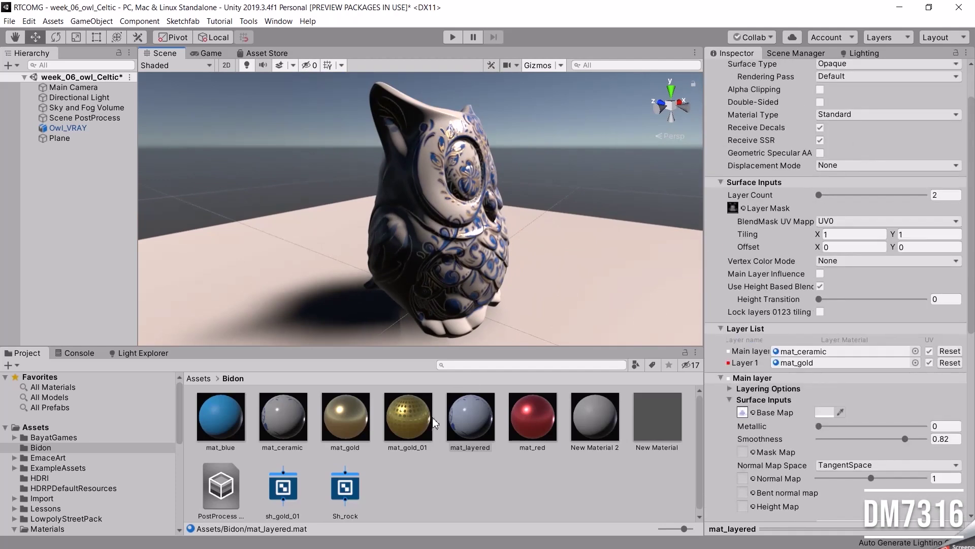
pyautogui.click(474, 418)
pyautogui.scroll(2, 886, 129)
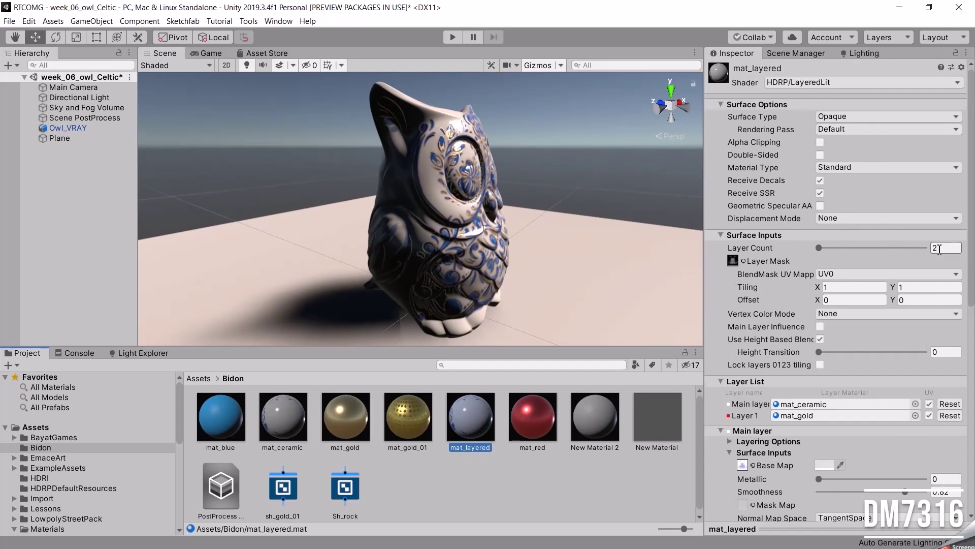
pyautogui.keyDown('alt'); pyautogui.moveTo(592, 222); pyautogui.dragTo(459, 233); pyautogui.keyUp('alt')
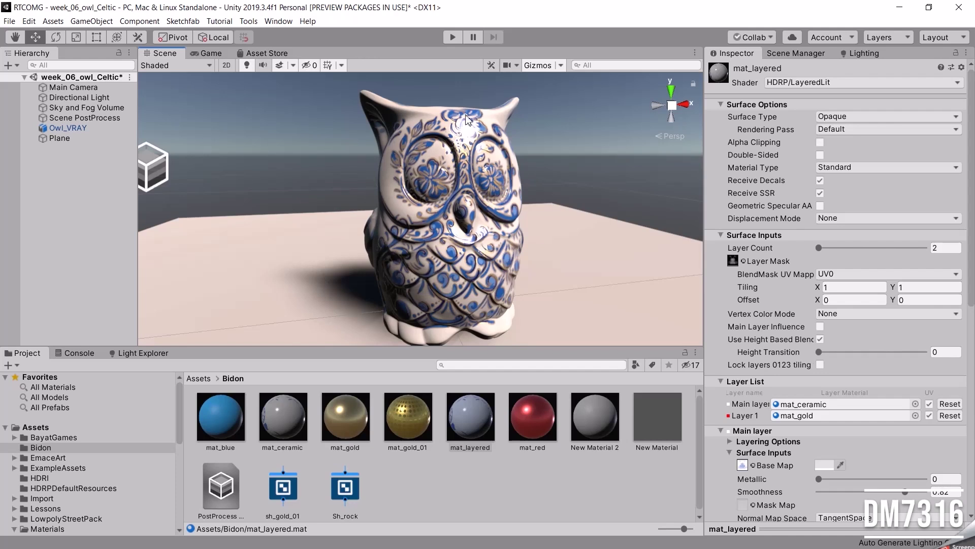
pyautogui.keyDown('alt'); pyautogui.moveTo(416, 202); pyautogui.dragTo(456, 143); pyautogui.keyUp('alt')
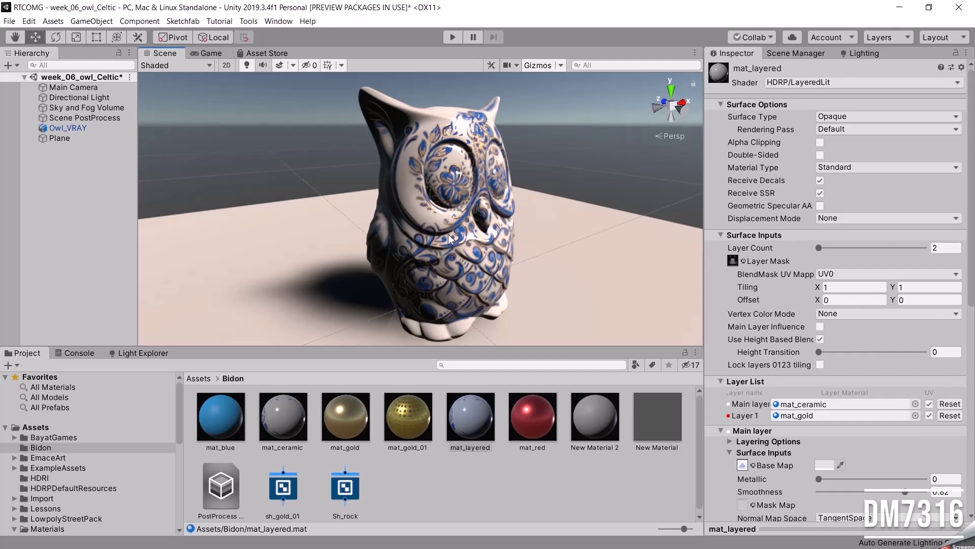
pyautogui.keyDown('alt'); pyautogui.moveTo(521, 250); pyautogui.dragTo(475, 234, button='right'); pyautogui.keyUp('alt')
pyautogui.keyDown('alt'); pyautogui.moveTo(475, 234); pyautogui.dragTo(508, 233); pyautogui.keyUp('alt')
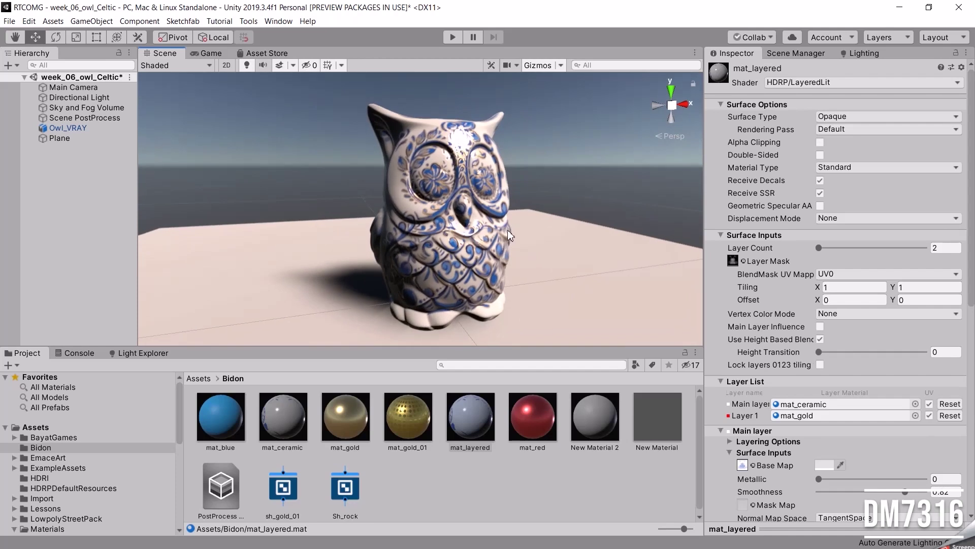